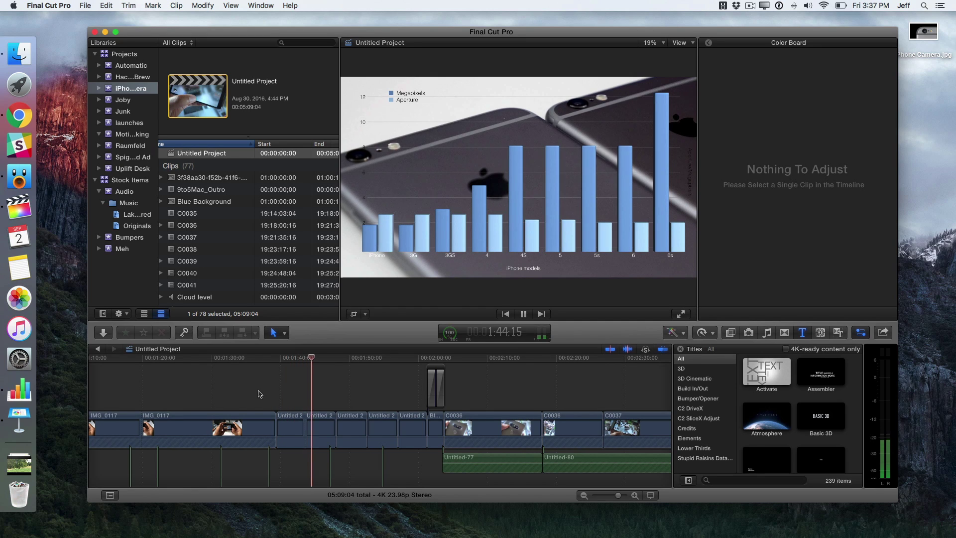
Stop playback of the chart project in Final Cut Pro
key(space)
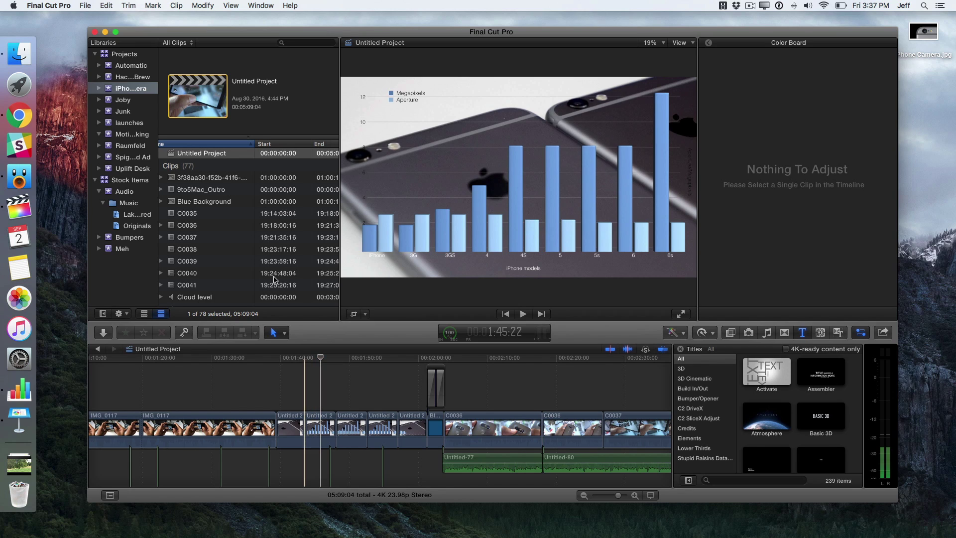
Minimize Final Cut Pro, then start a new Keynote presentation and pick the Wide White theme
click(104, 33)
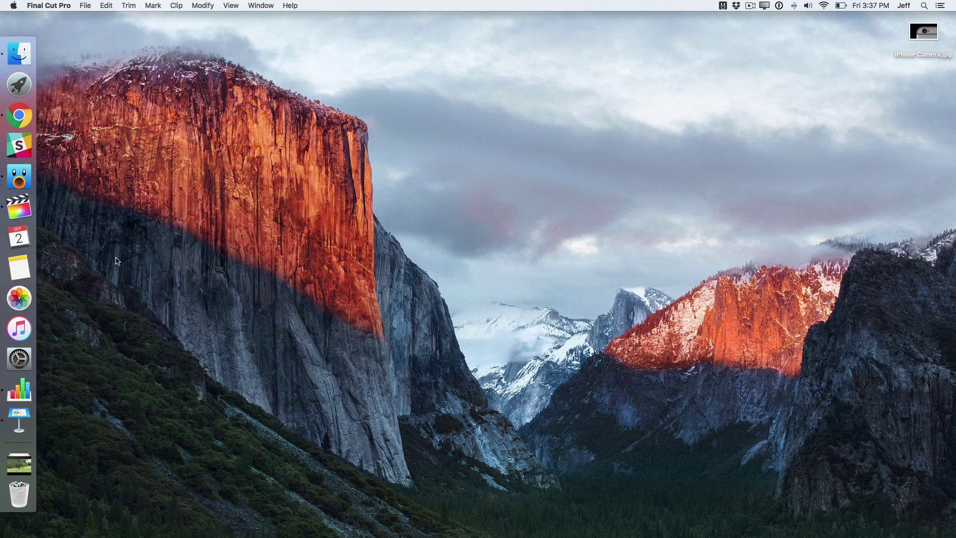
click(24, 418)
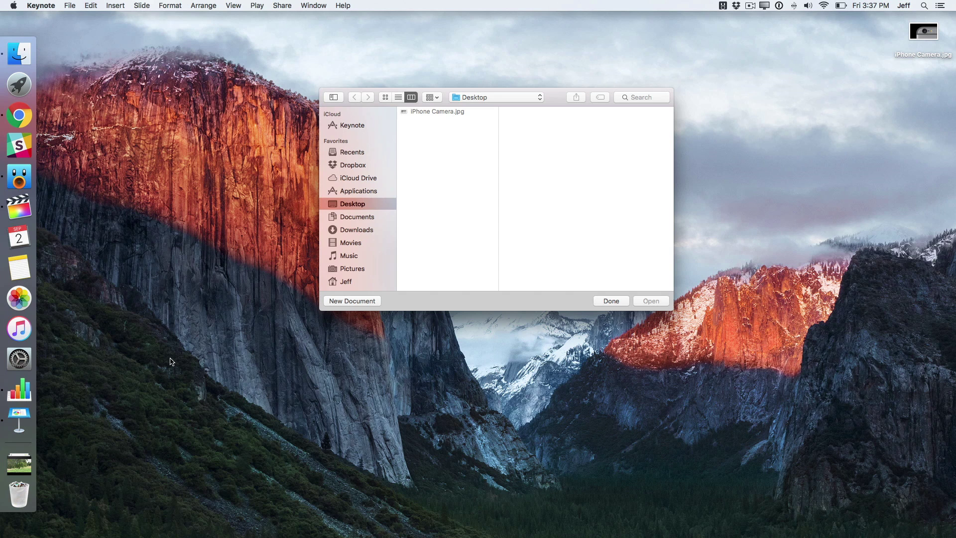
click(68, 6)
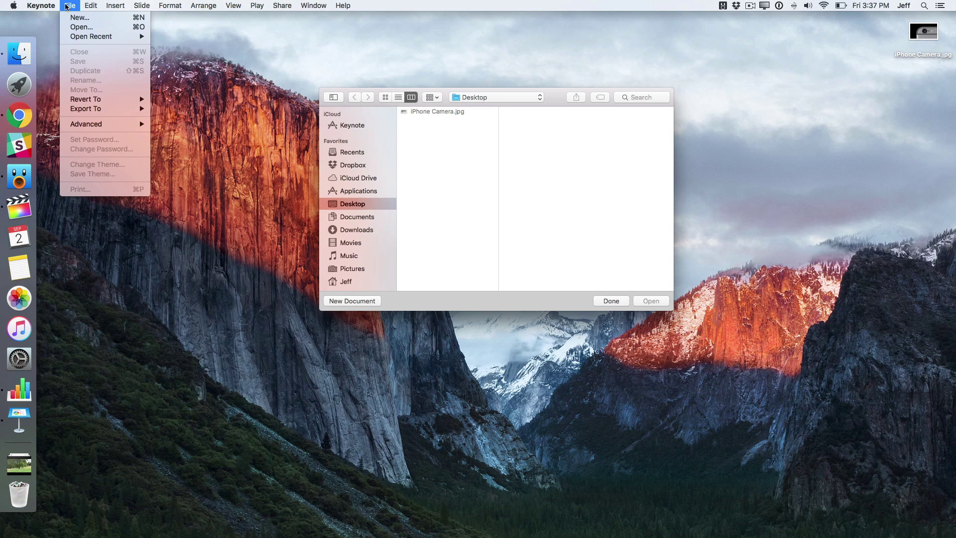
click(79, 18)
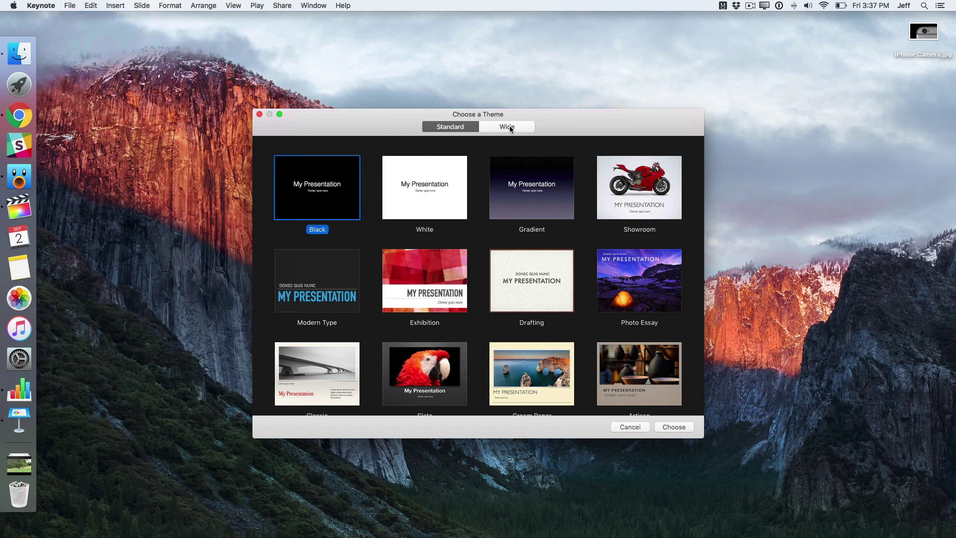
click(509, 128)
click(416, 173)
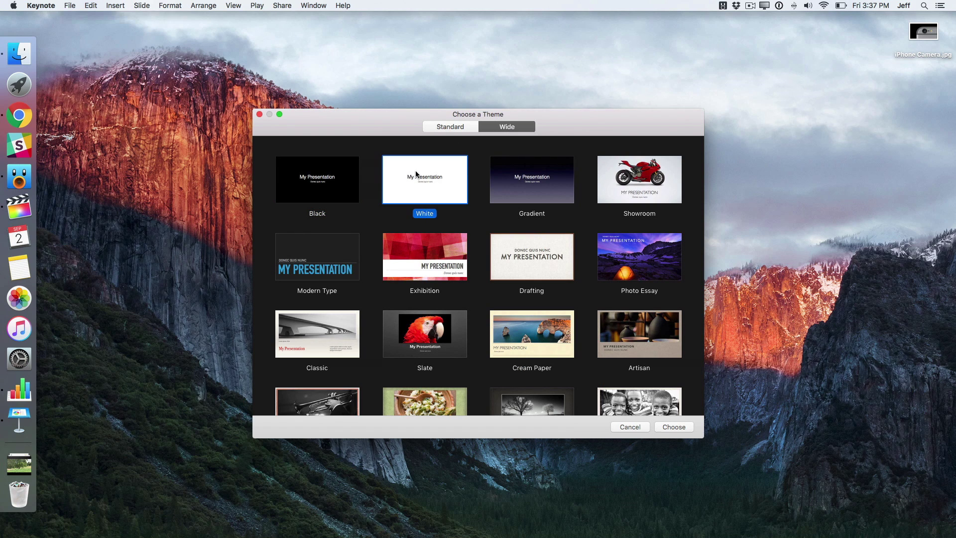
Create the White-theme presentation and set the zoom to Fit in Window
double_click(416, 175)
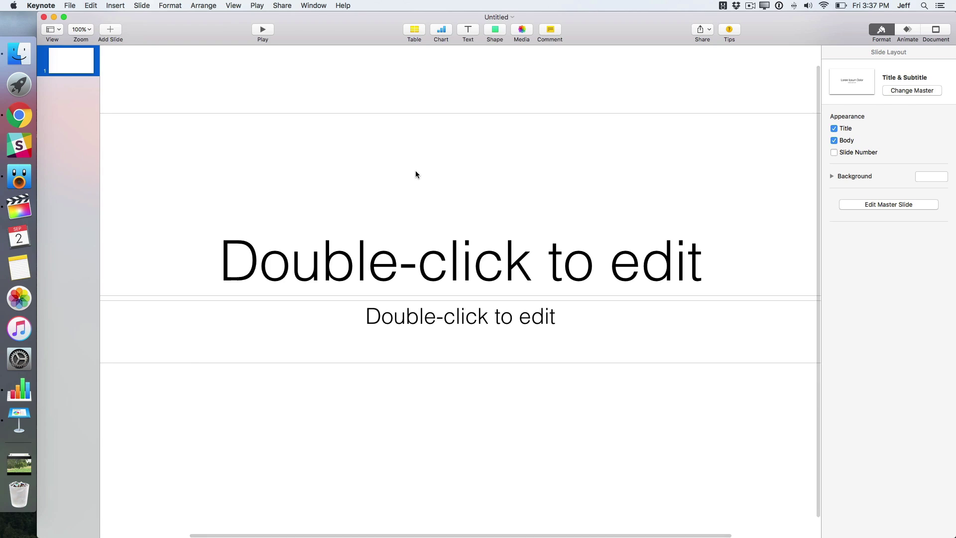
click(435, 257)
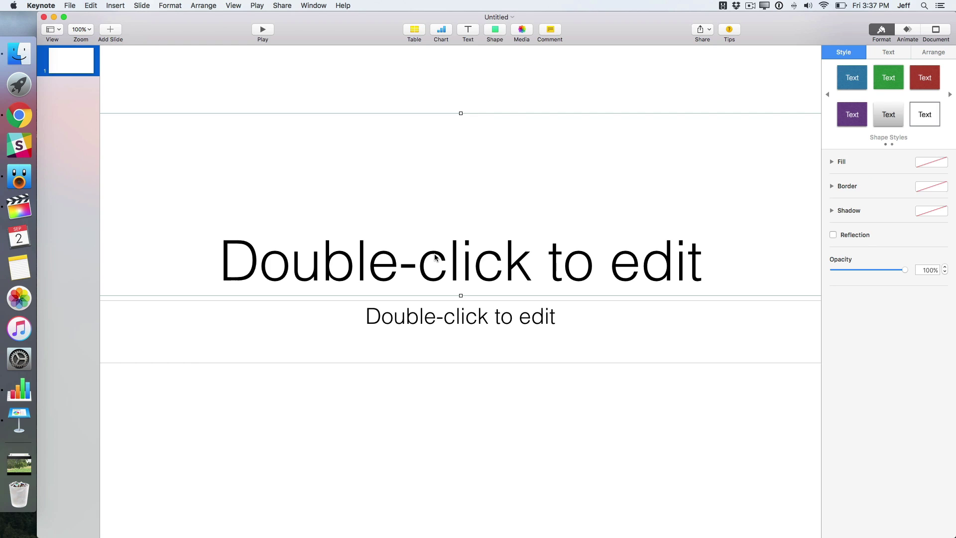
click(80, 29)
click(105, 130)
Delete the title and subtitle placeholders from the first slide
click(360, 201)
click(409, 318)
key(Delete)
click(406, 256)
key(Delete)
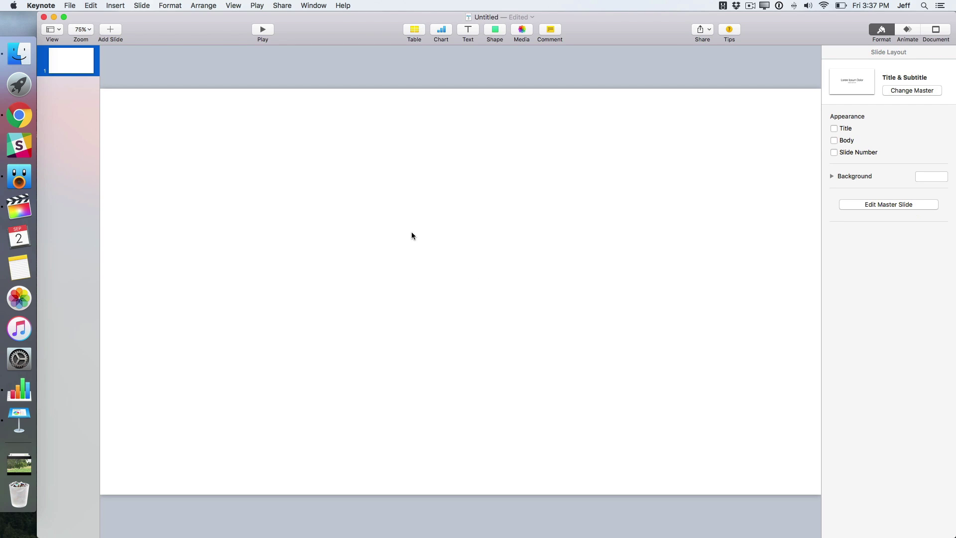
Drag iPhone Camera.jpg from the desktop onto the slide and enlarge it to fill the slide
key(F11)
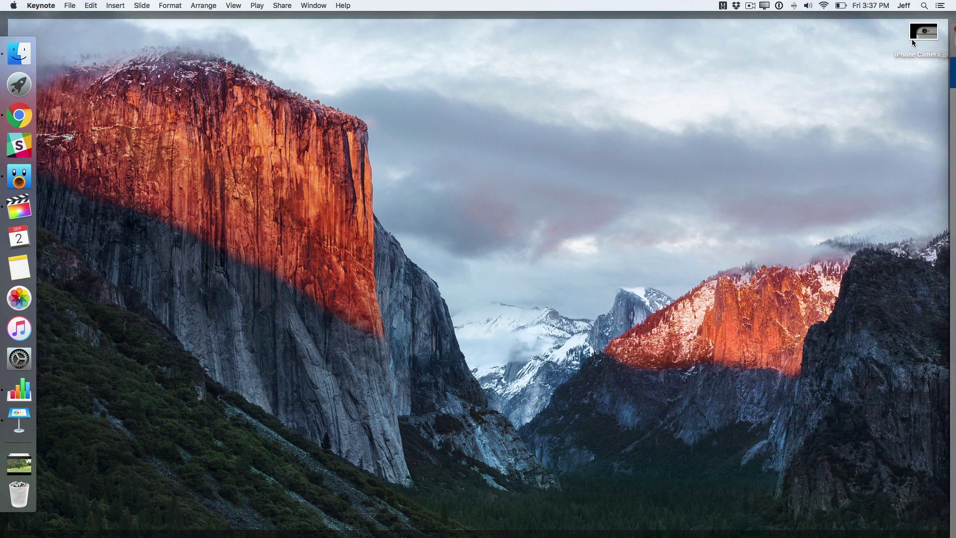
drag(916, 42, 361, 229)
key(F11)
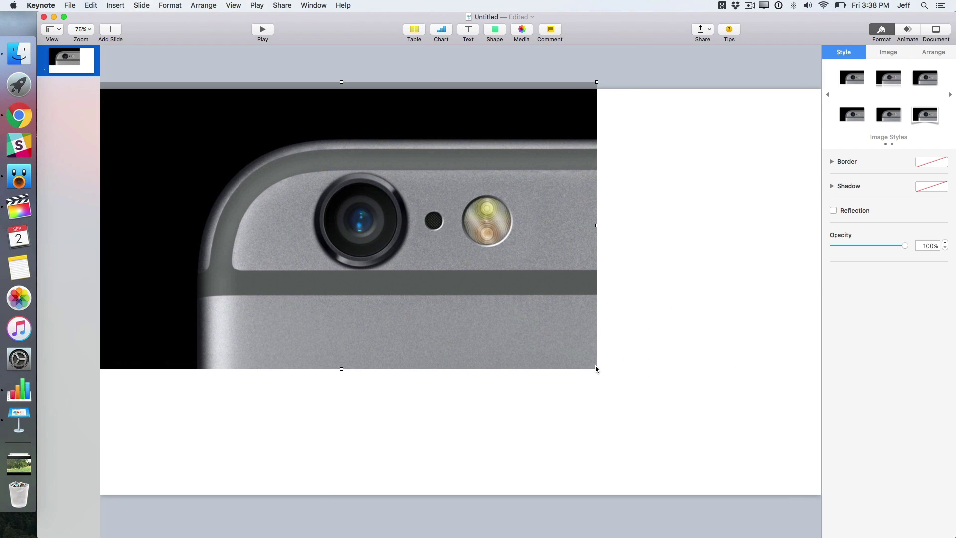
drag(596, 366, 851, 459)
click(521, 523)
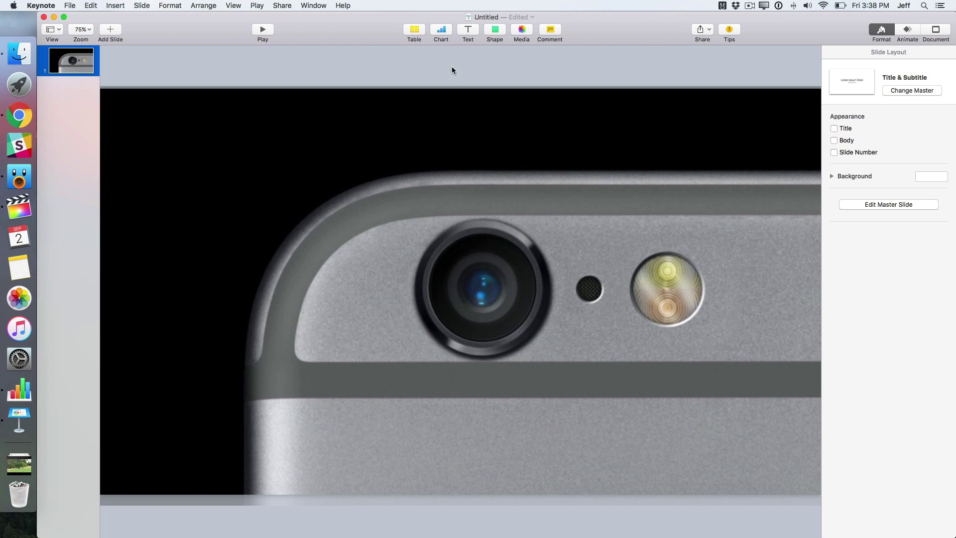
Insert a 3D column chart from the colourful 3D chart styles
click(439, 32)
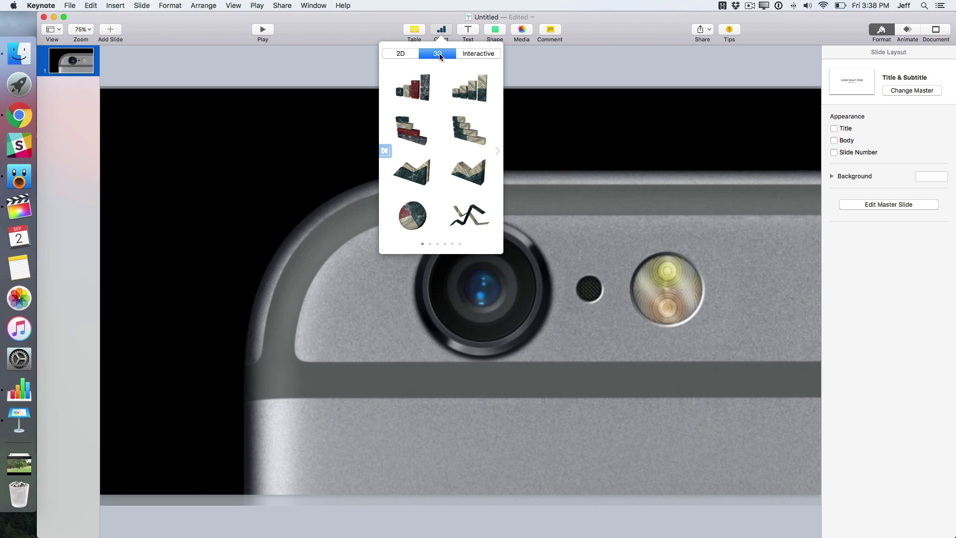
click(497, 151)
click(498, 151)
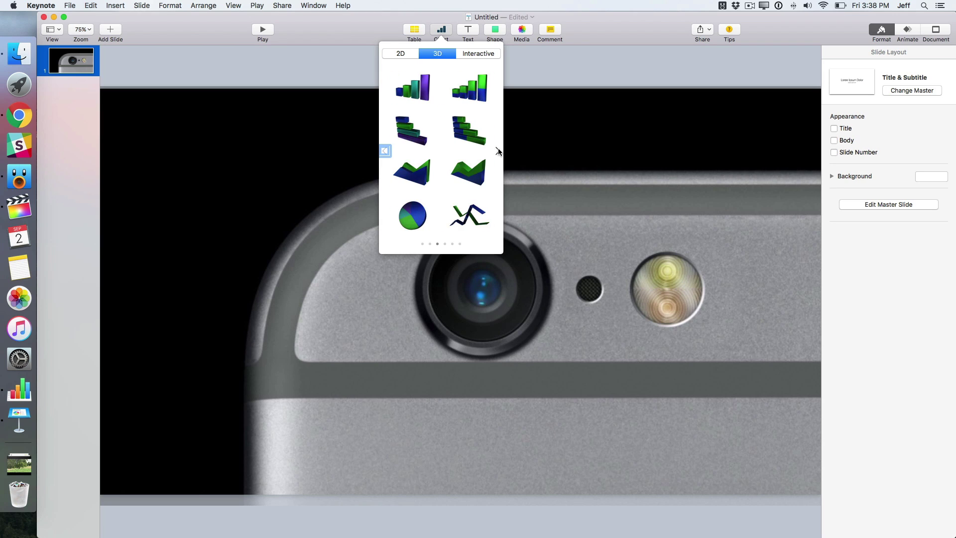
click(498, 151)
click(498, 150)
click(498, 151)
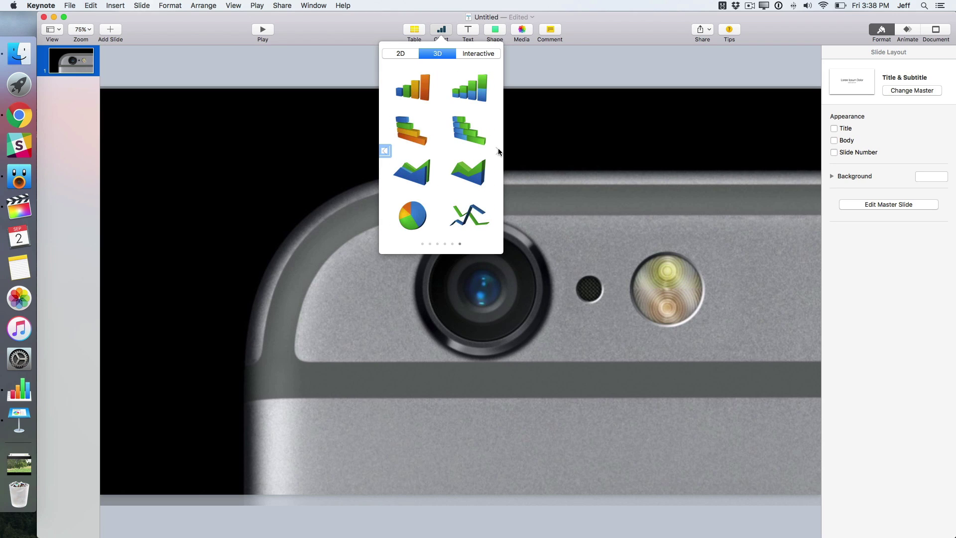
click(413, 87)
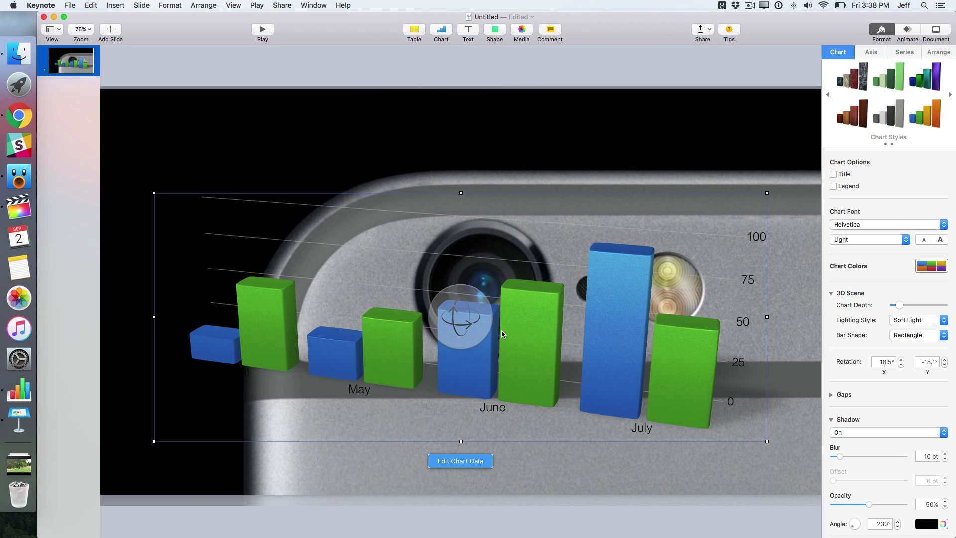
Open the chart data editor and delete all sample cells, including the headers
click(470, 462)
drag(425, 413, 419, 324)
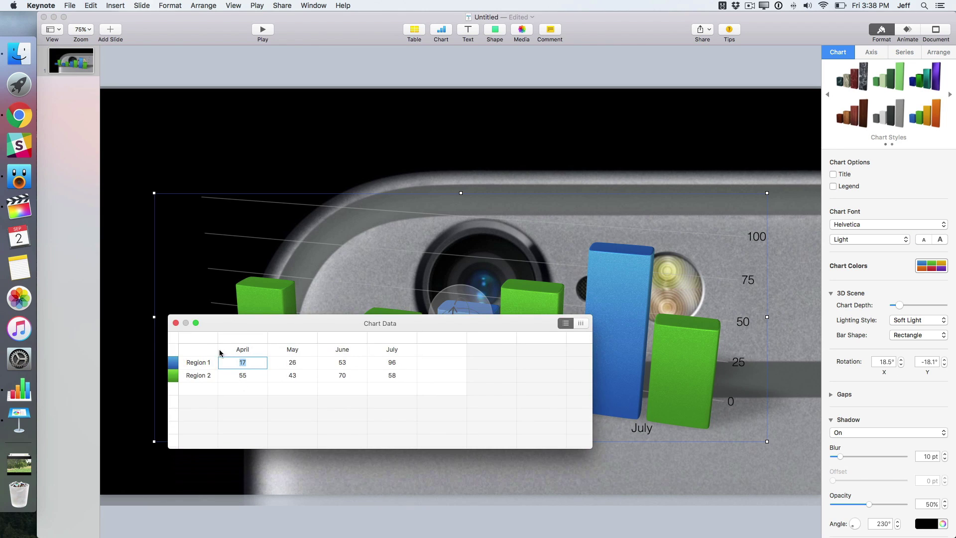
click(237, 353)
shift+click(394, 379)
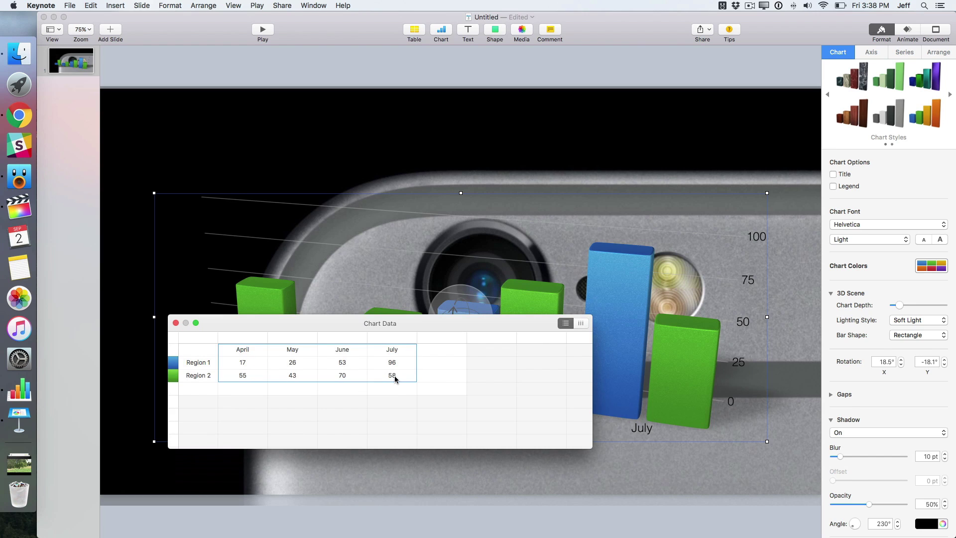
key(BackSpace)
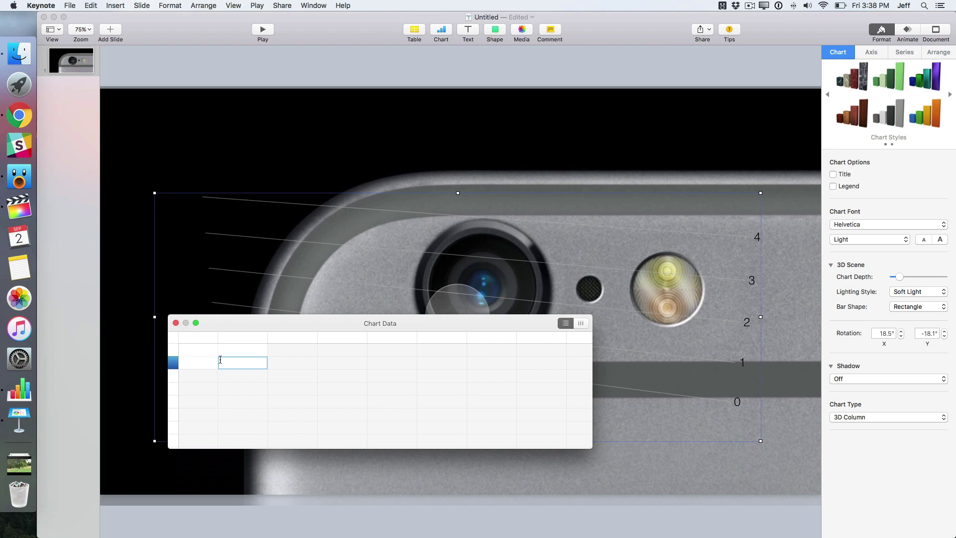
click(250, 351)
In Numbers, select the iPhone model and megapixel cells B1 through J2
click(24, 394)
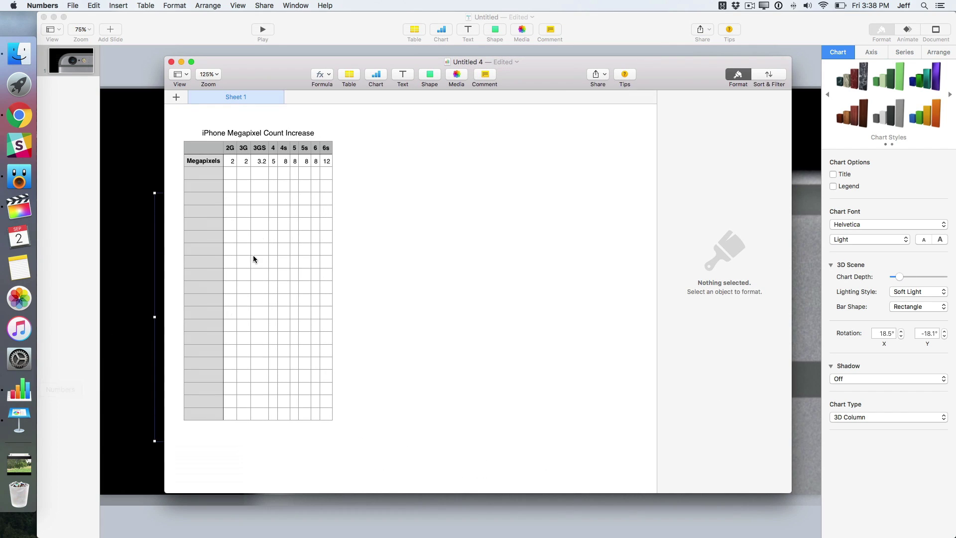
click(231, 148)
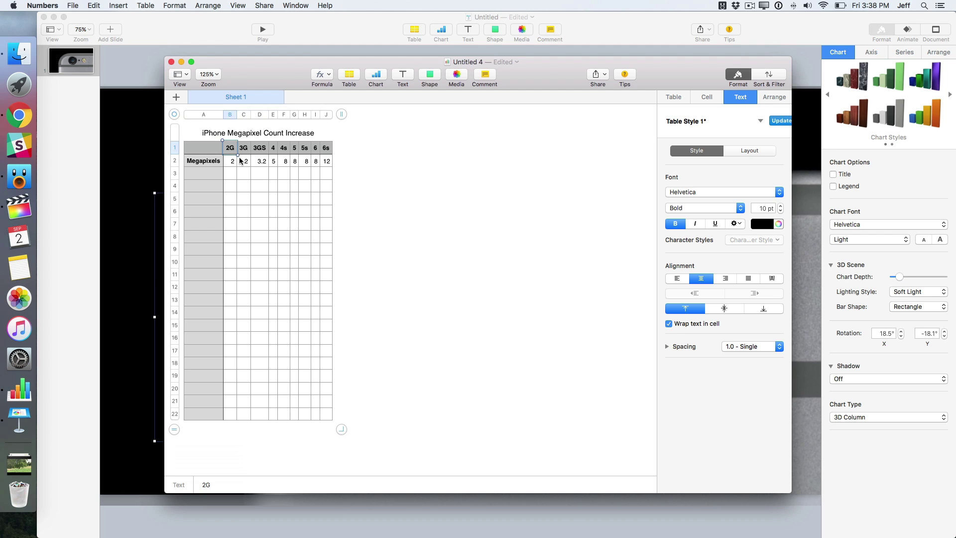
shift+click(328, 164)
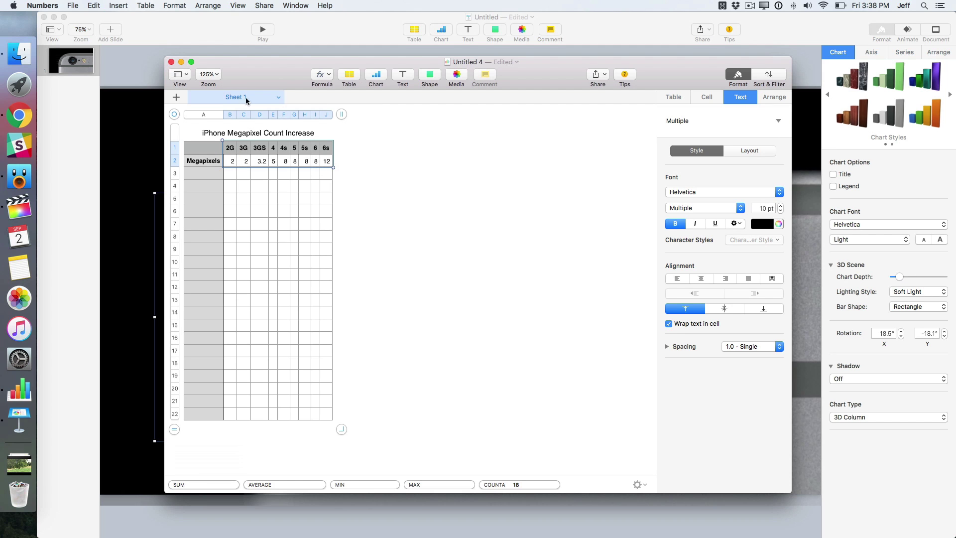
Back in Keynote, paste the megapixel data into the chart data editor
click(181, 62)
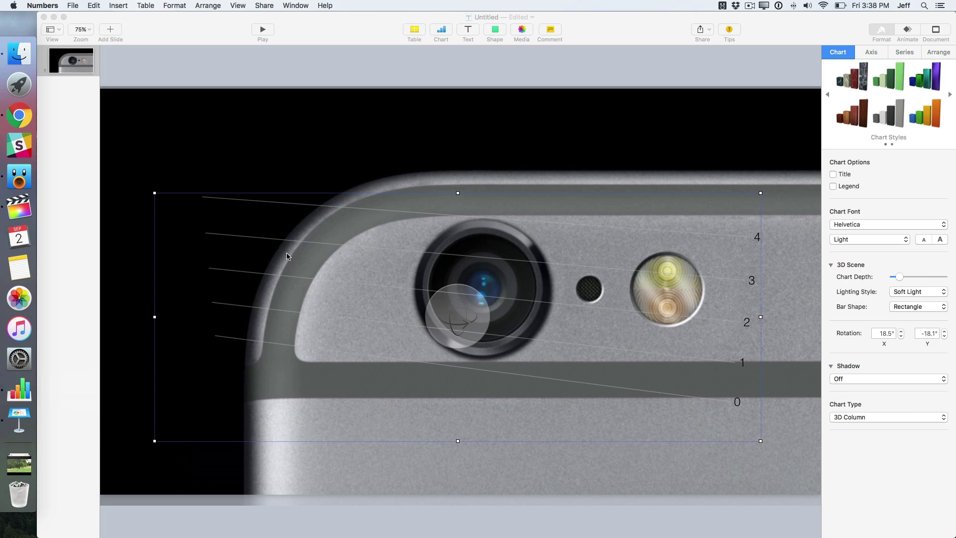
double_click(345, 316)
key(super+v)
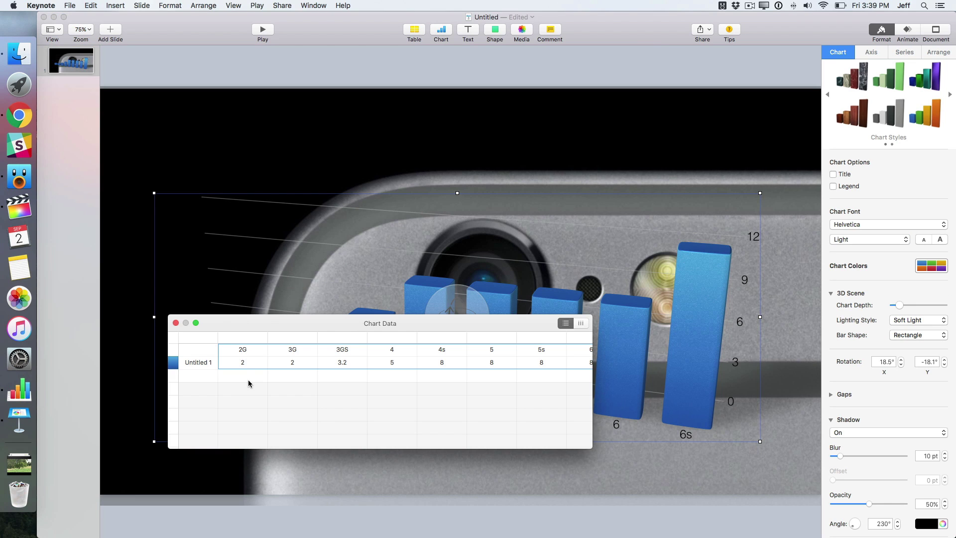
Rename the data series to 'Megapixels' and scroll the table back to the 2G column
click(204, 360)
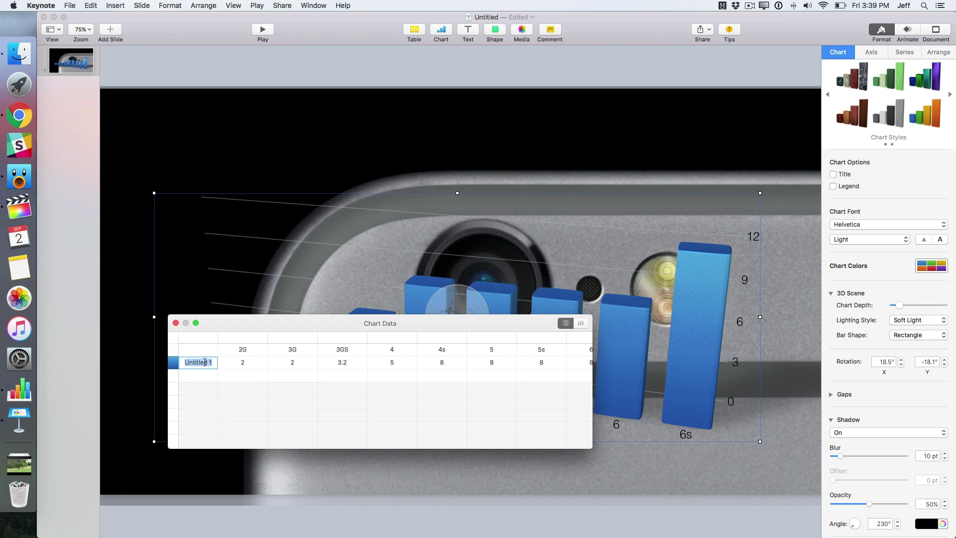
text(Megapixels)
click(232, 380)
scroll(346, 373, right, 5)
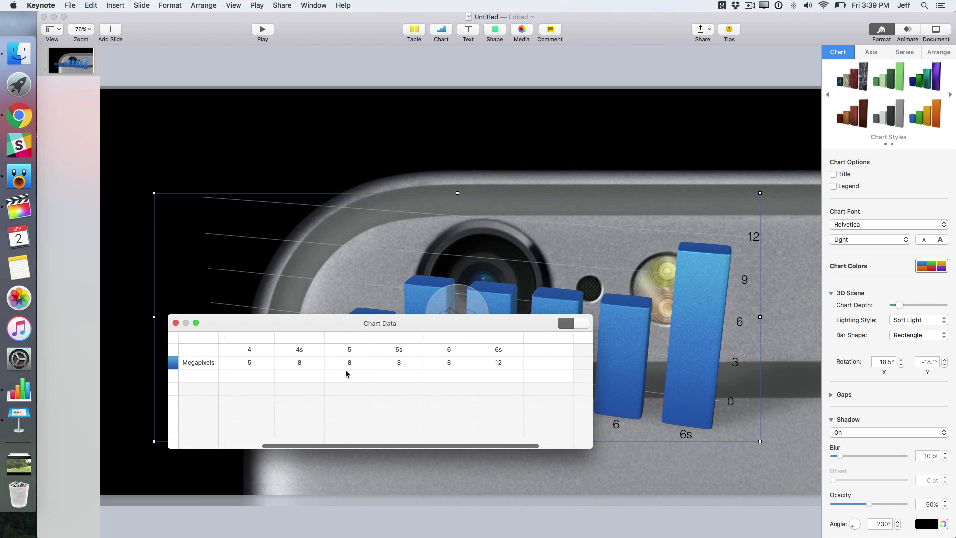
scroll(346, 374, left, 1)
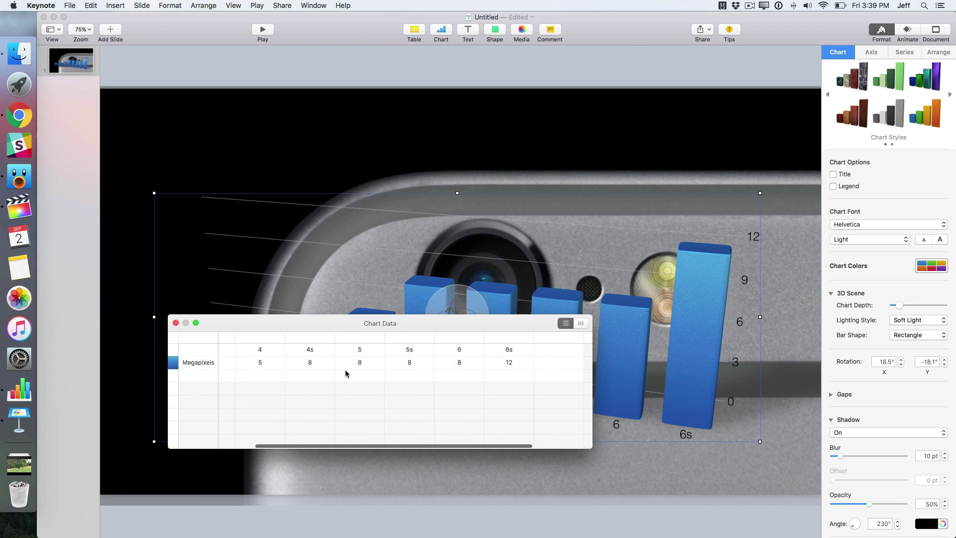
scroll(346, 374, left, 5)
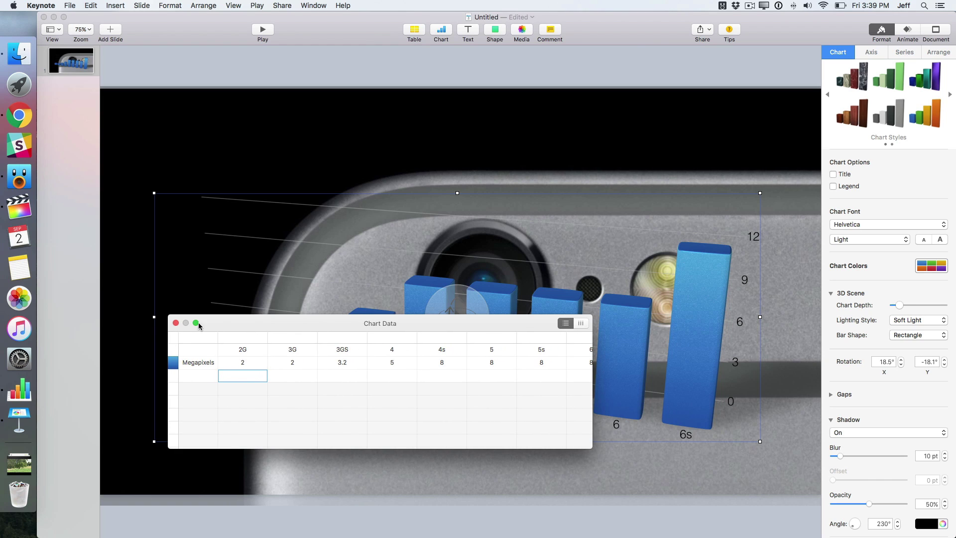
Close the chart data editor and make the 2G–6s category labels white
click(176, 324)
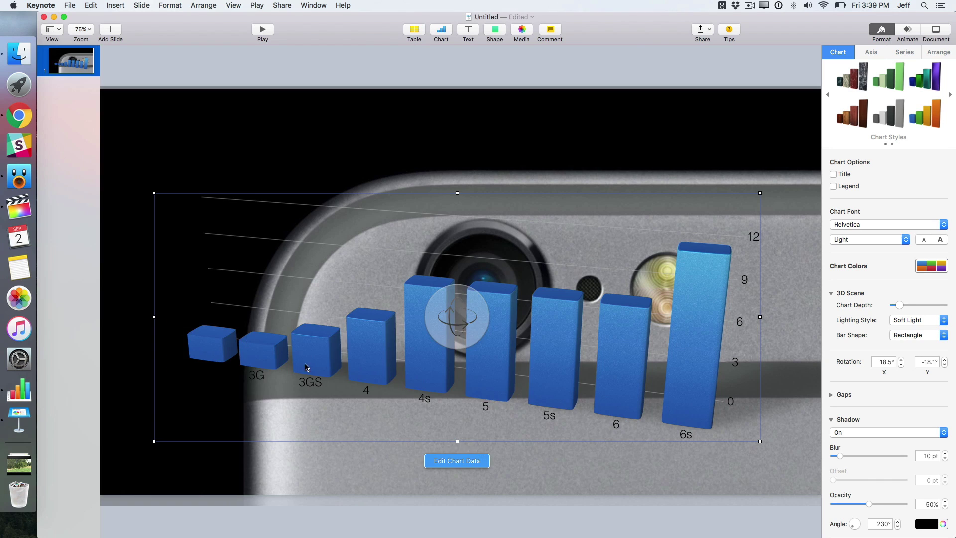
click(315, 388)
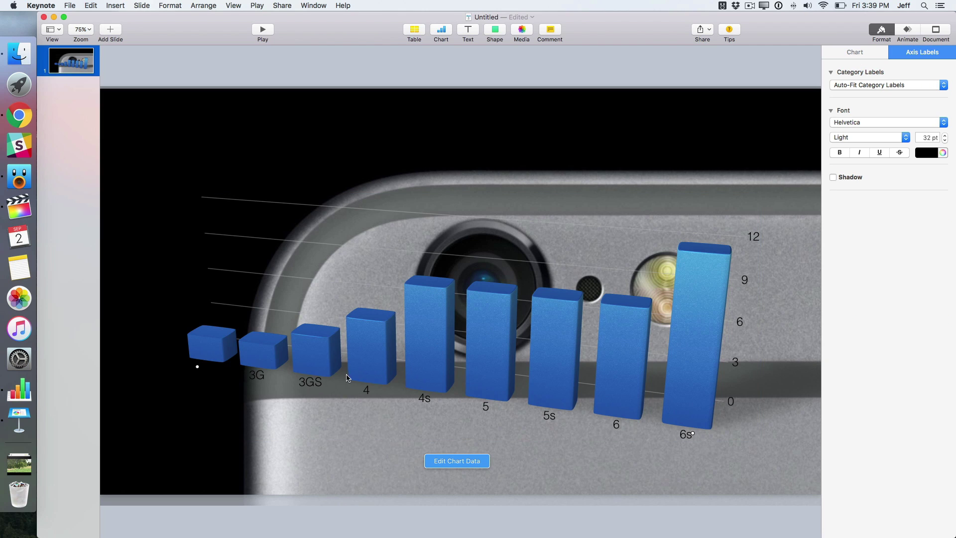
double_click(316, 386)
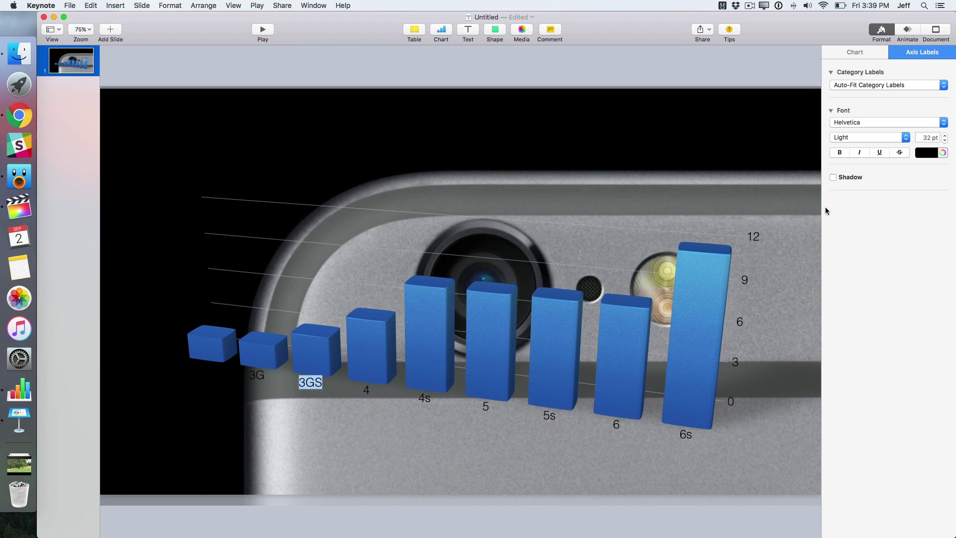
click(927, 153)
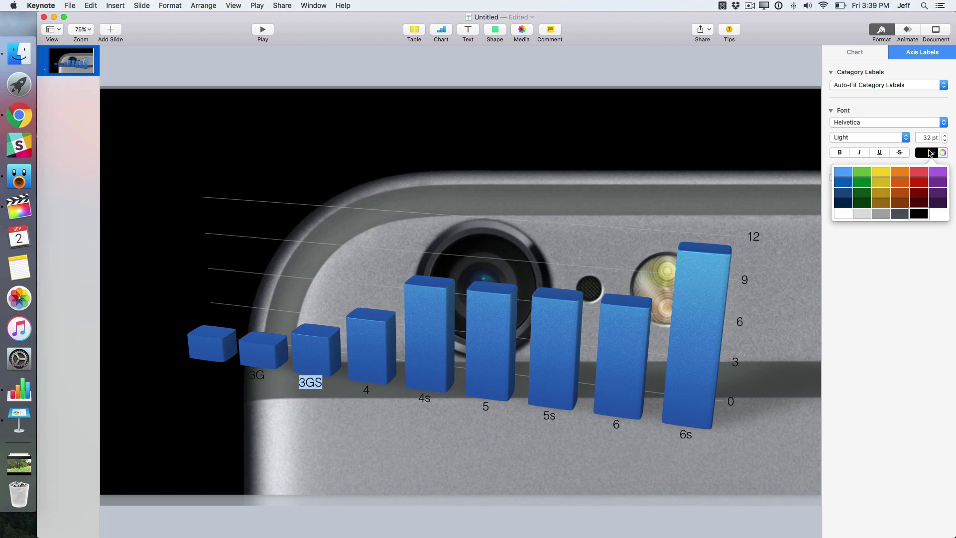
click(838, 215)
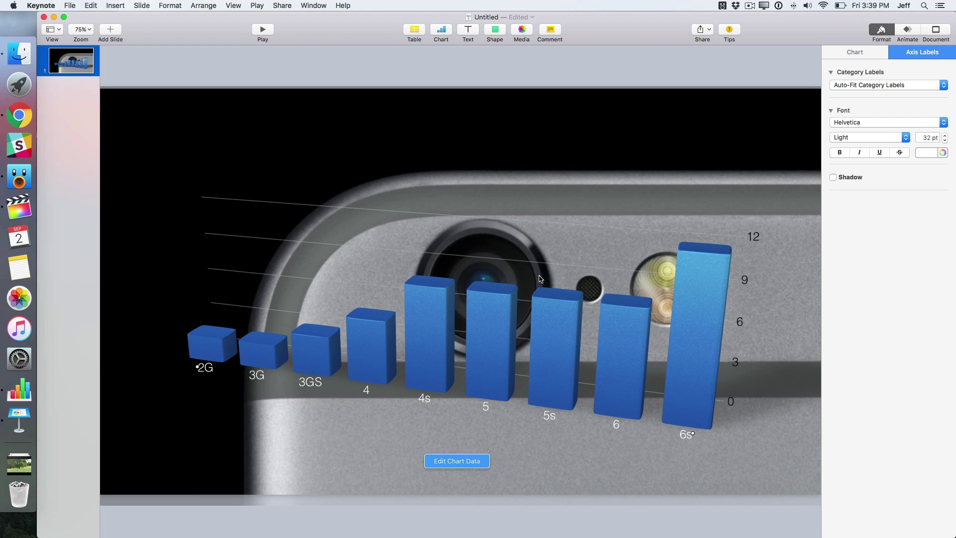
Rotate the chart to face forward and enlarge it to about 1738 × 662 pt
click(531, 201)
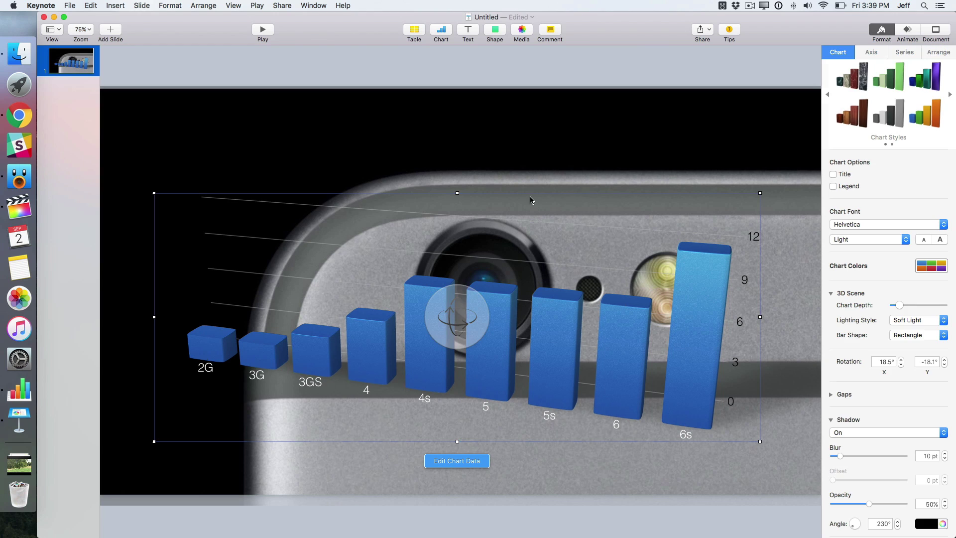
drag(454, 315, 474, 287)
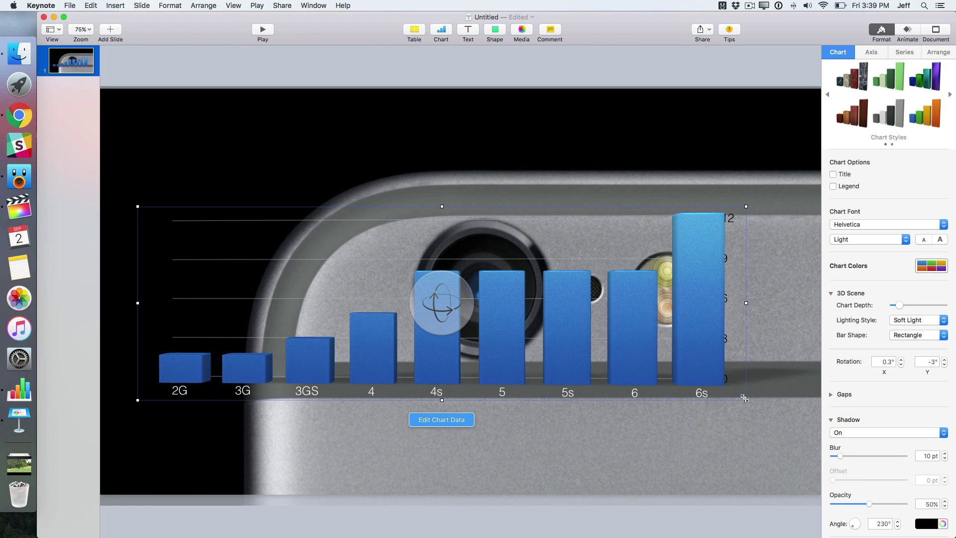
drag(746, 400, 791, 454)
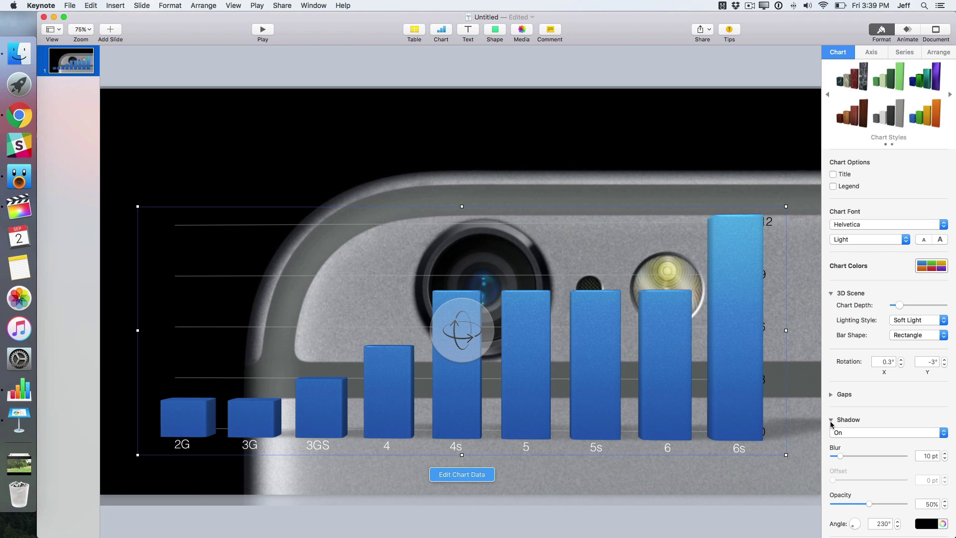
Set the chart's Shadow to Off
scroll(856, 472, down, 2)
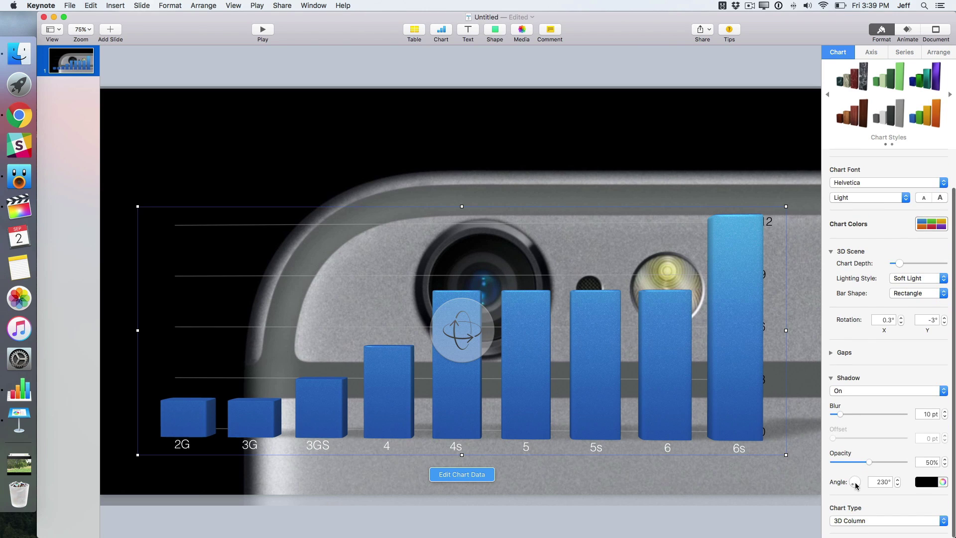
click(843, 392)
click(842, 402)
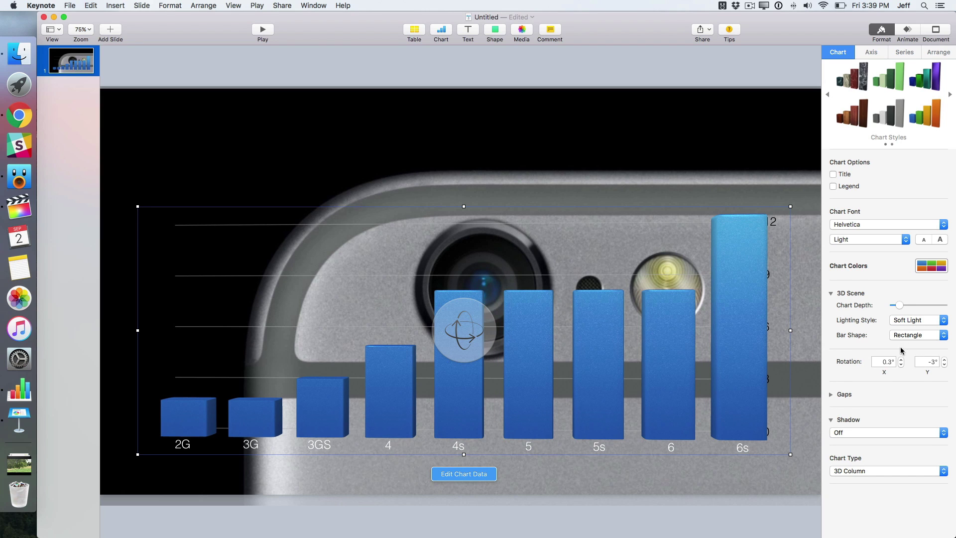
Set the value (Y) axis gridlines to None, removing the horizontal lines behind the bars
click(880, 54)
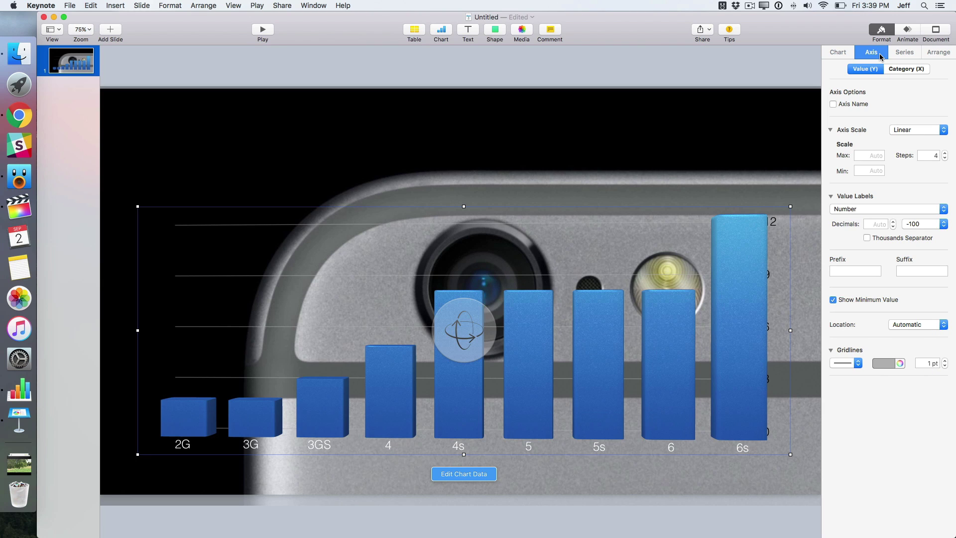
click(858, 365)
click(860, 355)
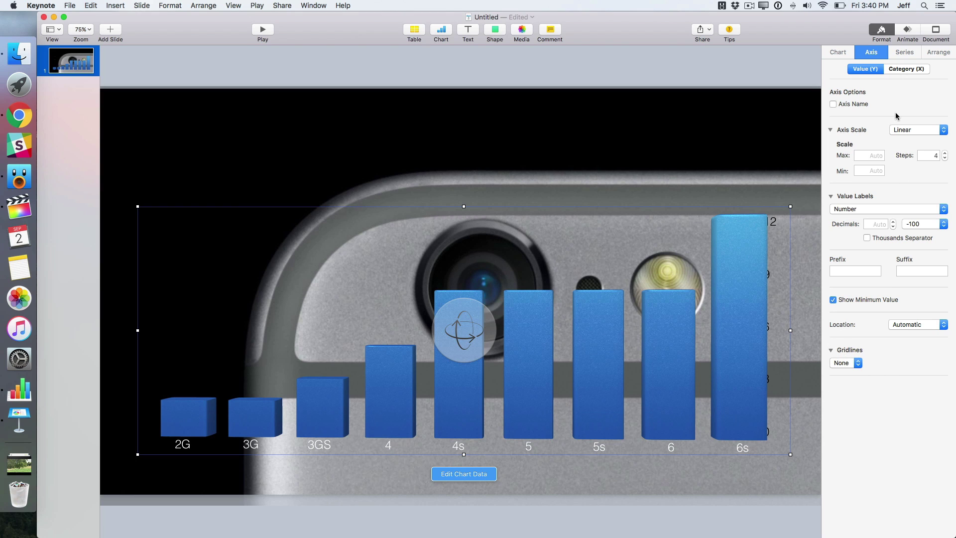
Drag Chart Depth to its minimum so the bars look nearly flat, then deselect the chart
click(841, 52)
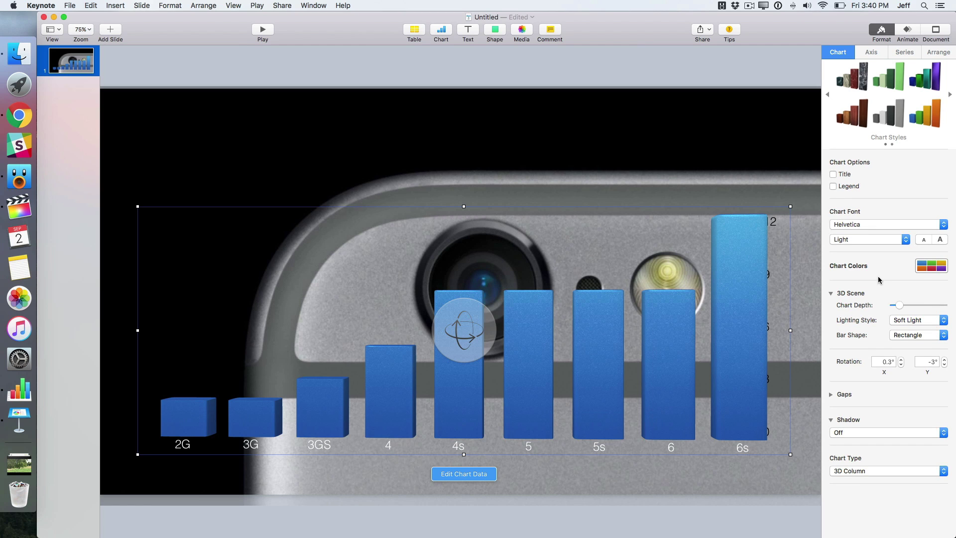
drag(900, 305, 875, 305)
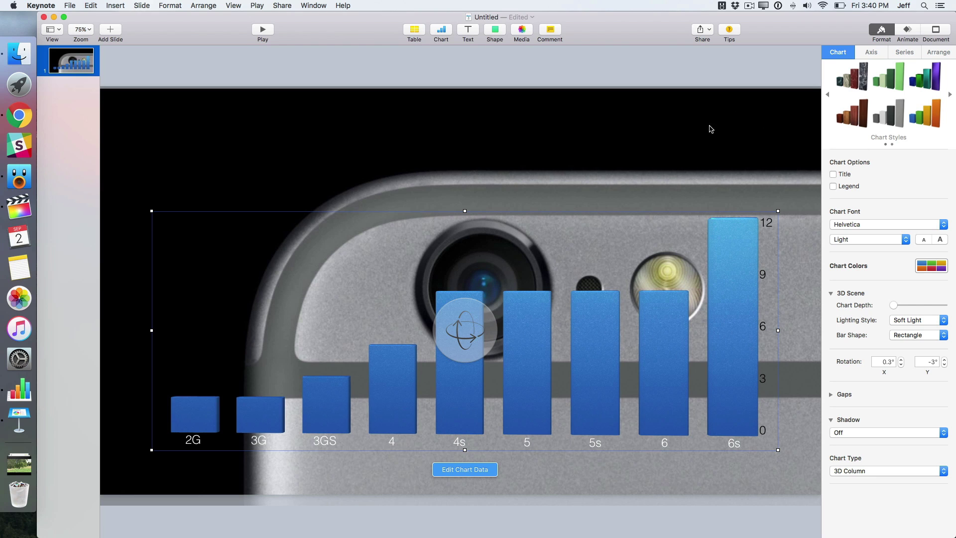
click(701, 139)
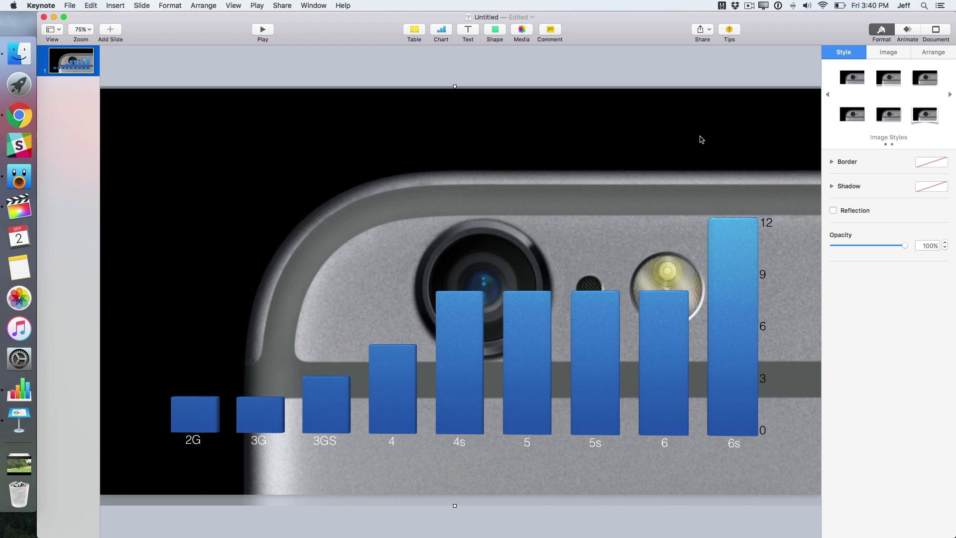
Give the chart a 3D Grow build-in lasting 3.00 s, delivered as a cascade, and preview it
click(910, 30)
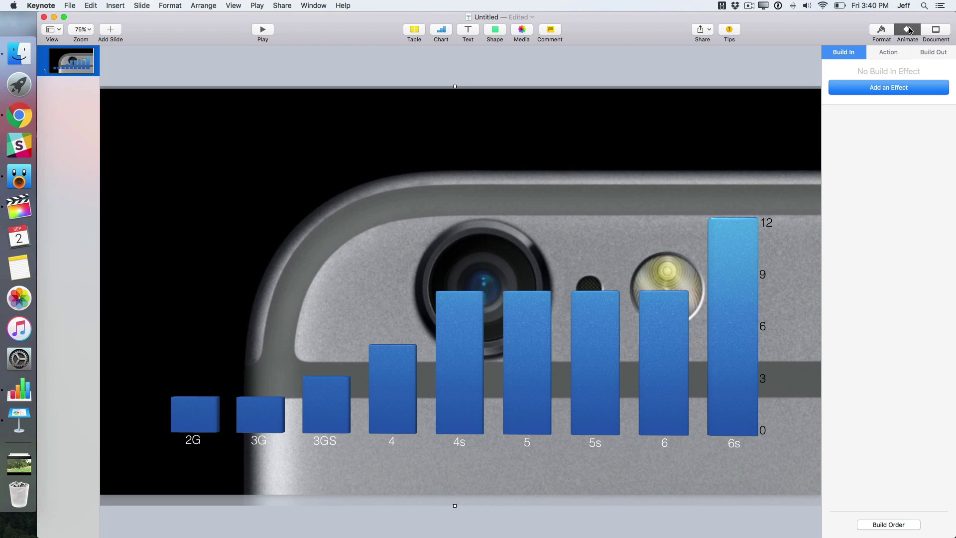
click(887, 89)
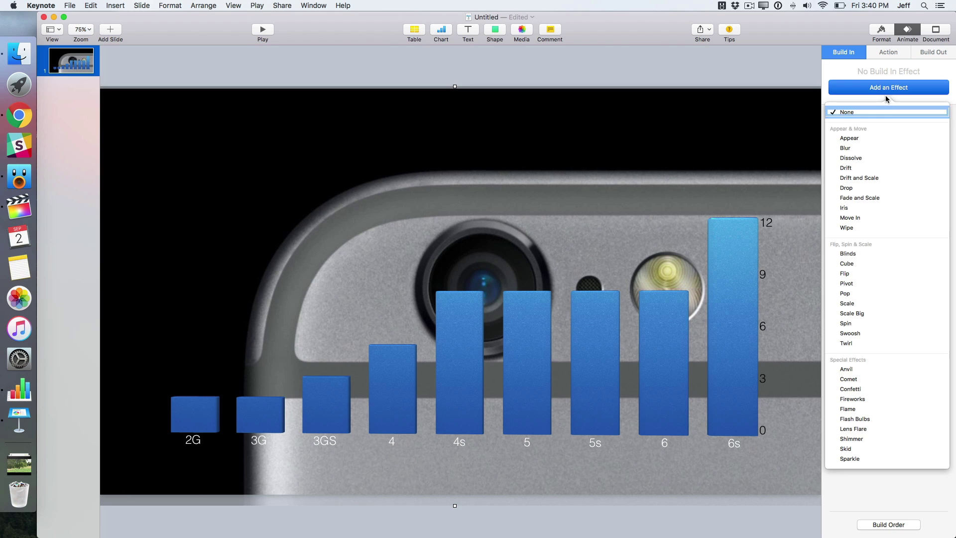
mouse_move(880, 141)
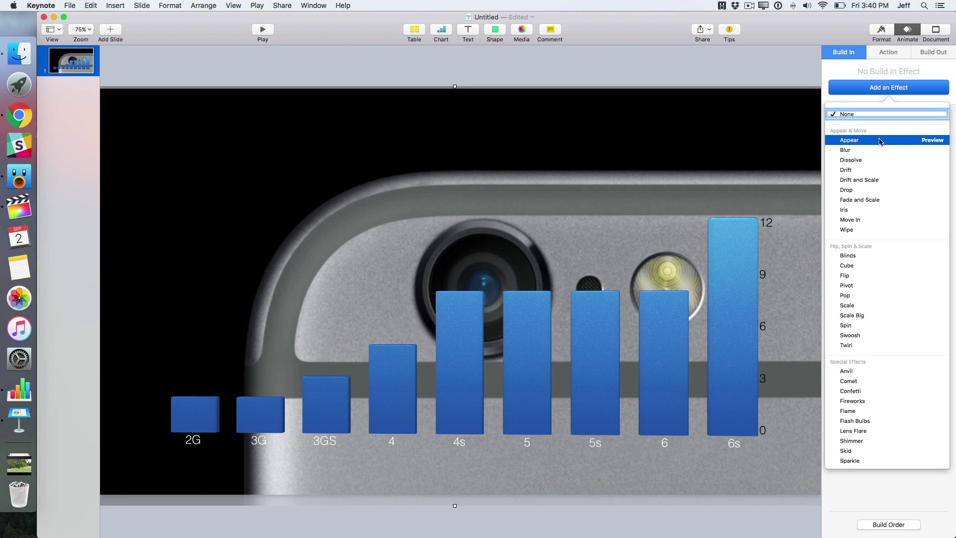
click(863, 63)
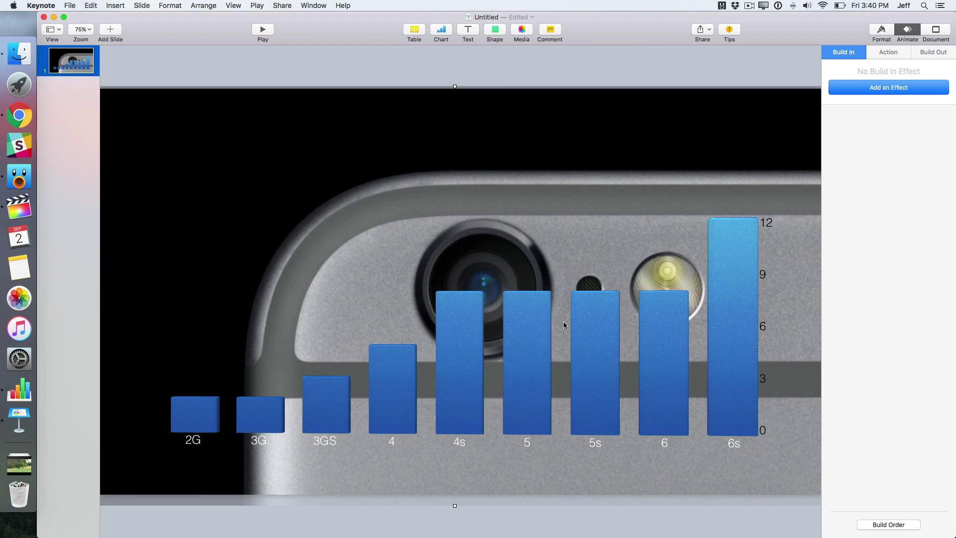
click(522, 336)
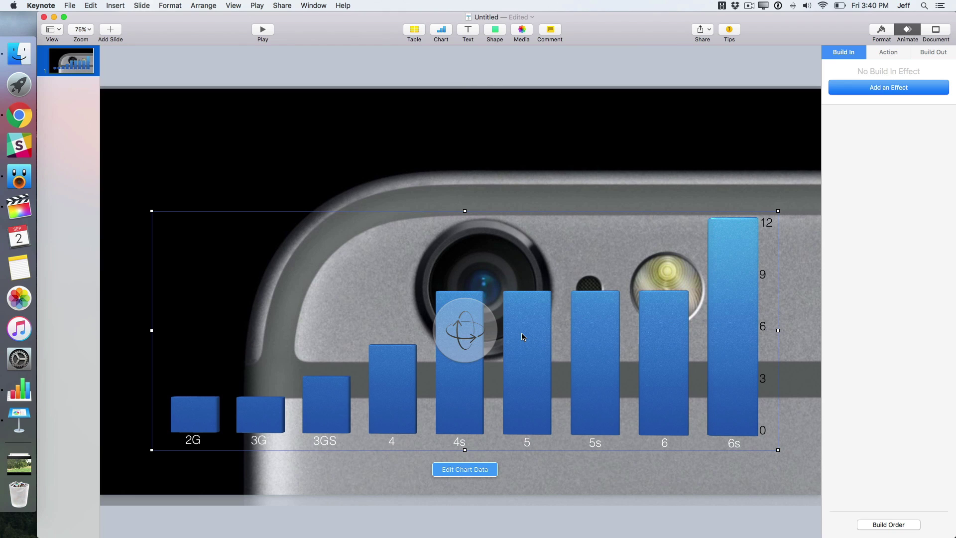
click(880, 89)
click(856, 139)
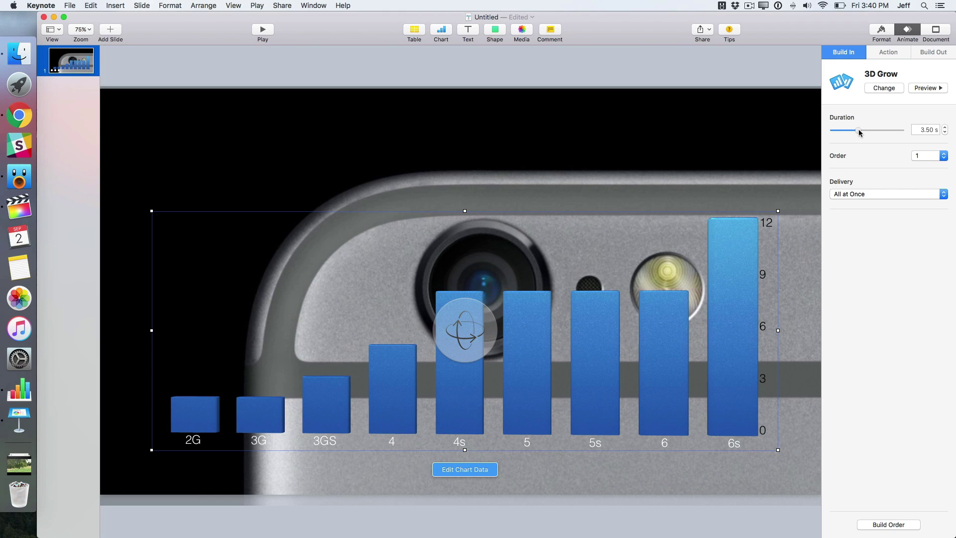
click(883, 196)
click(881, 202)
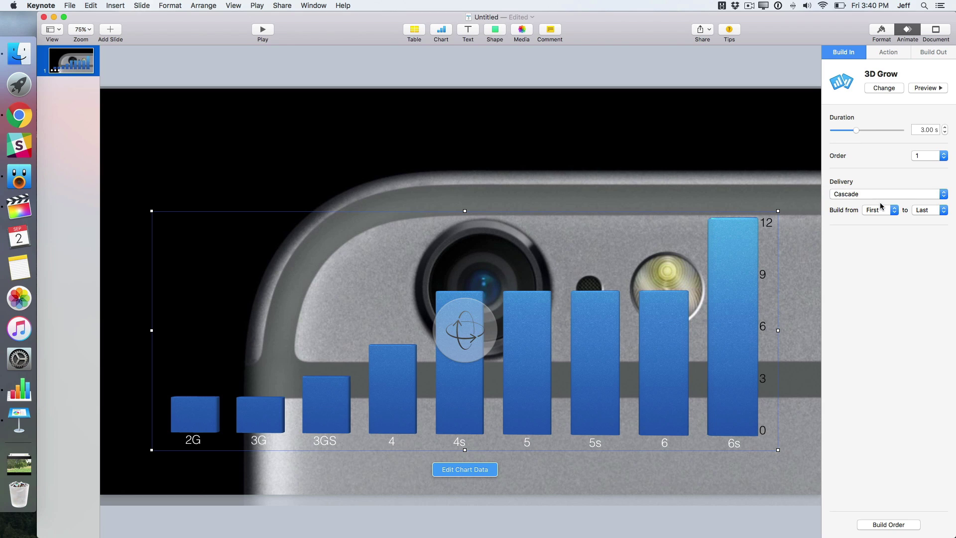
click(928, 89)
Make the value-axis labels 0–12 white, then deselect them by clicking the background photo
click(882, 33)
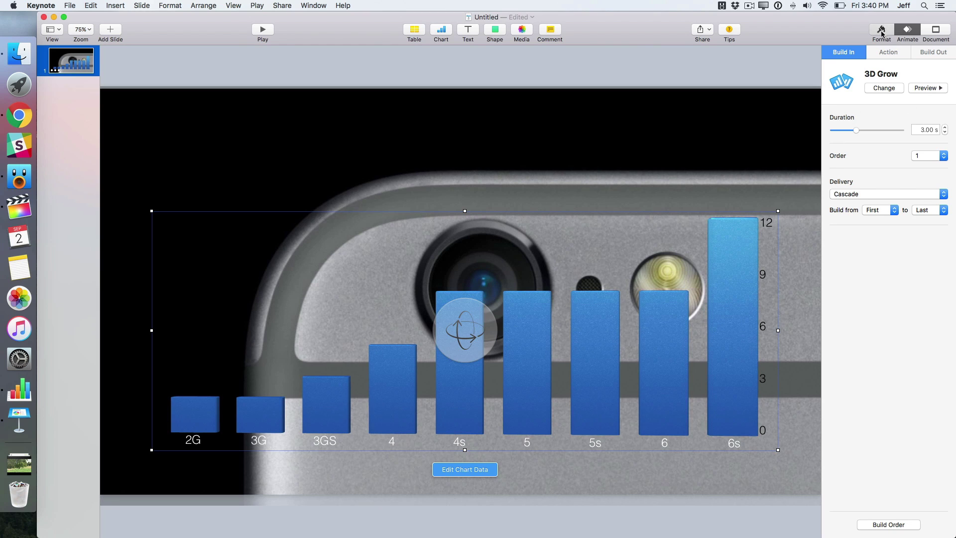
click(771, 223)
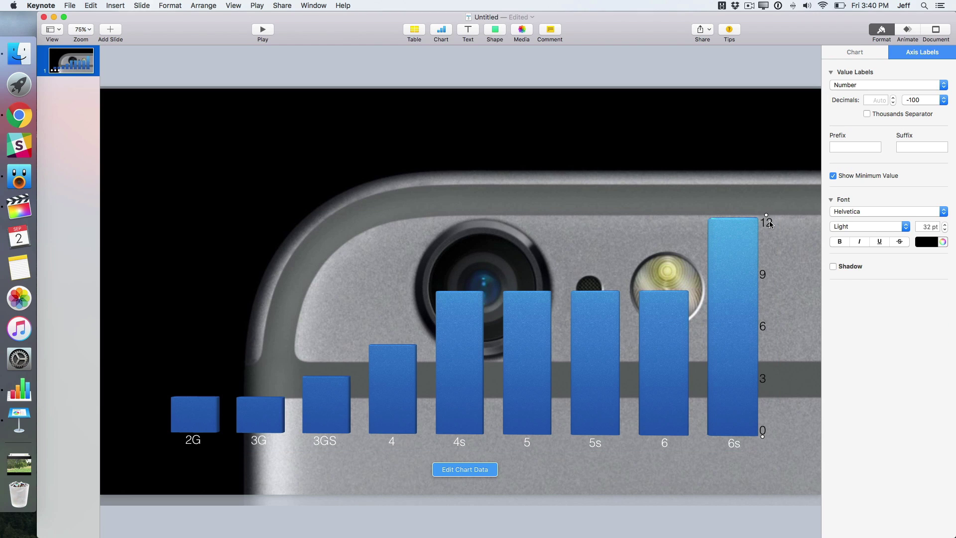
click(923, 242)
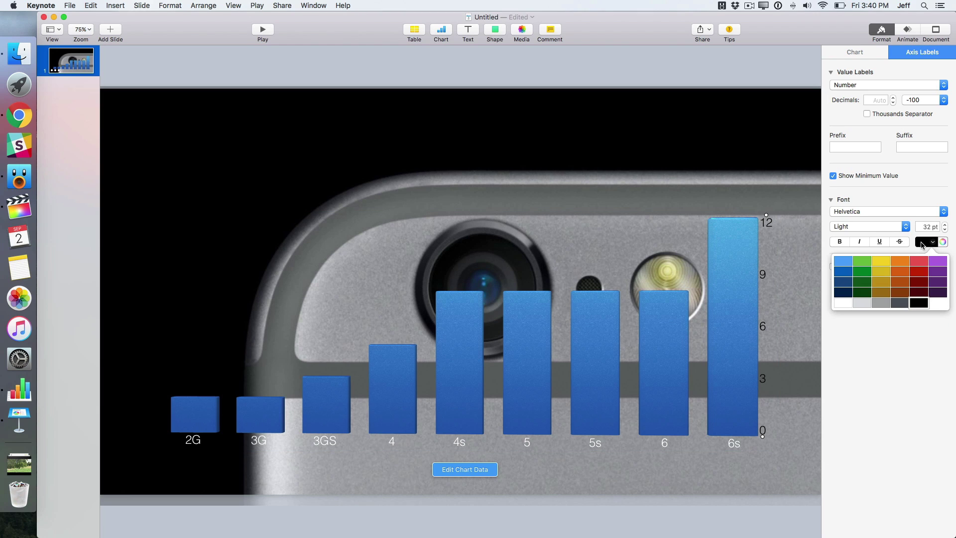
click(841, 304)
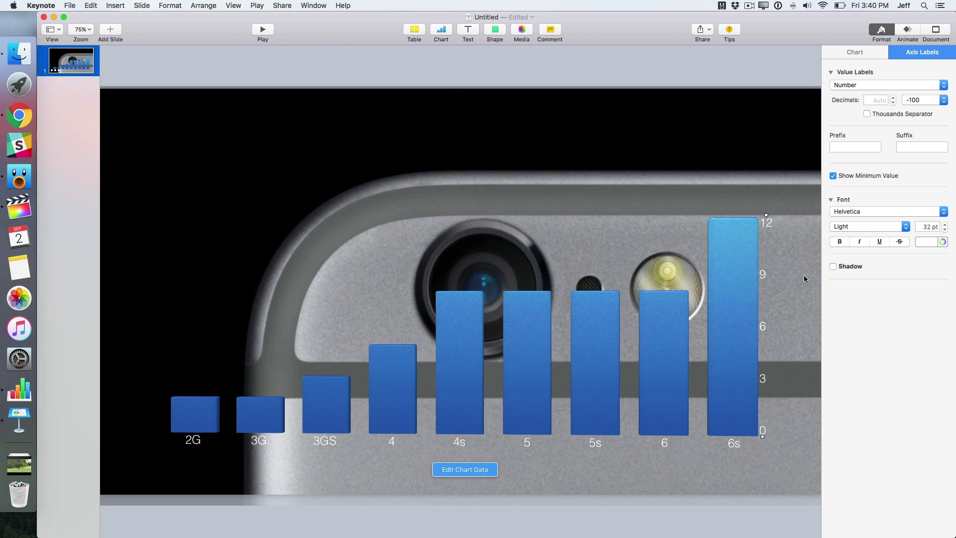
click(802, 256)
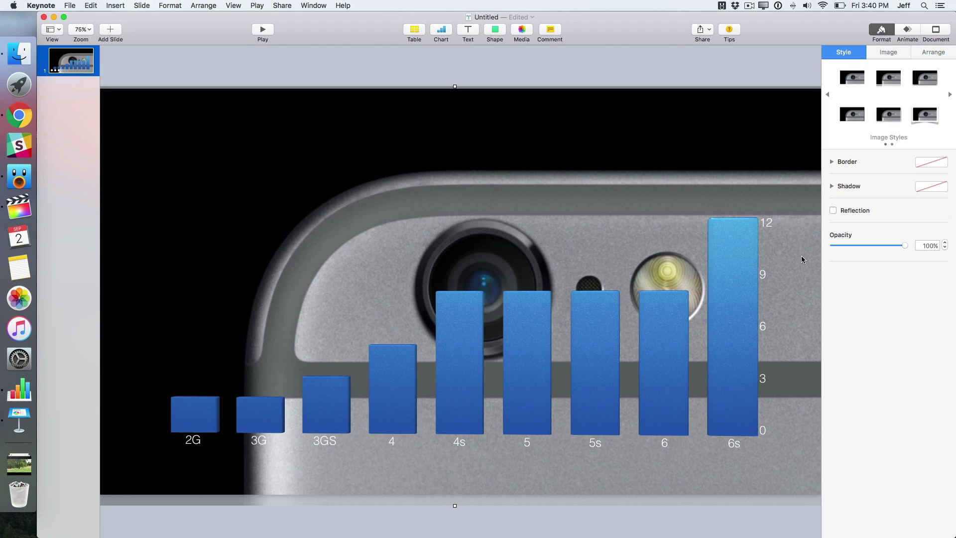
Turn on axis titles for both the Value and Category axes
click(527, 447)
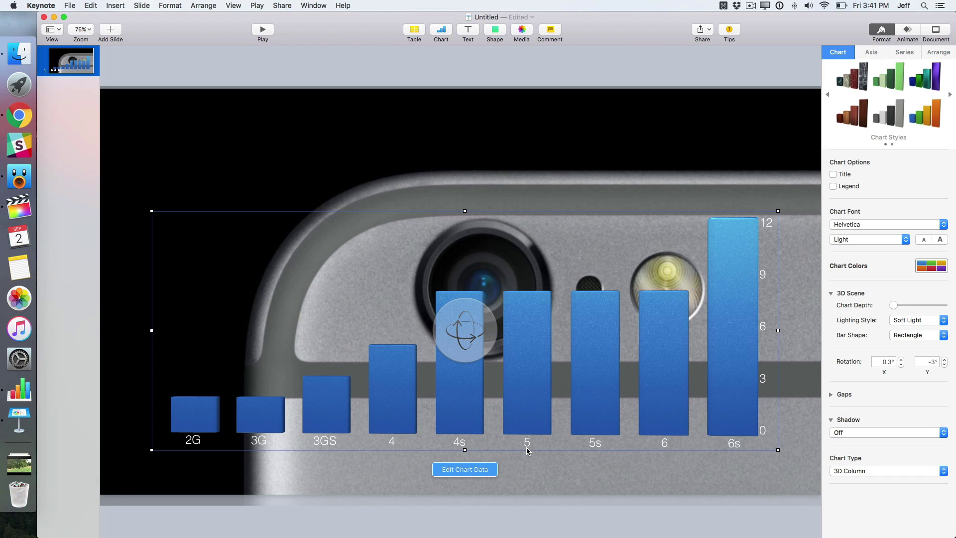
click(875, 56)
click(854, 104)
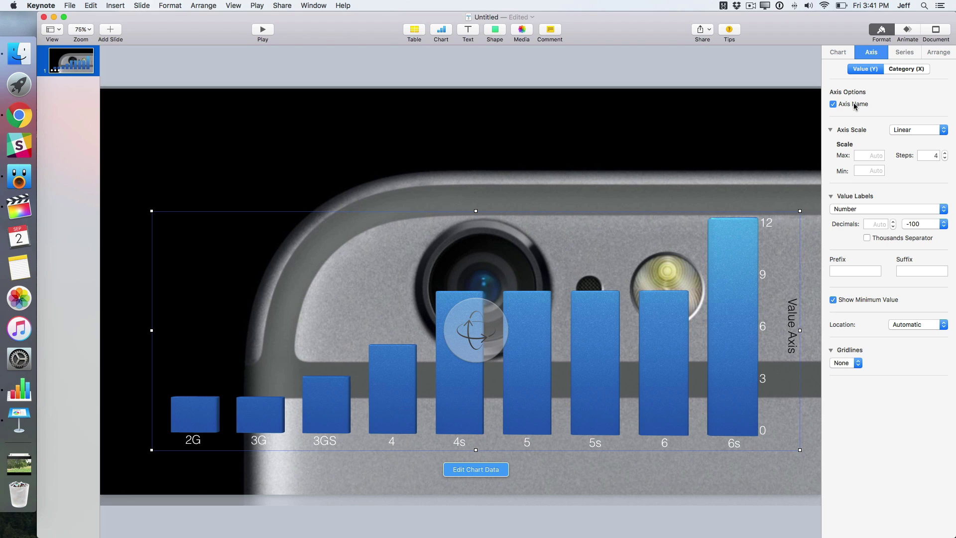
click(906, 69)
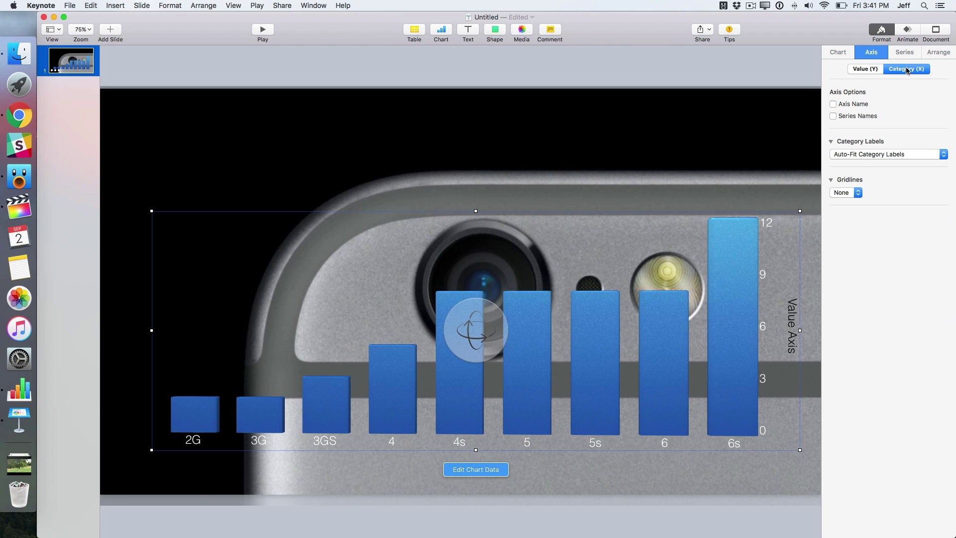
click(834, 104)
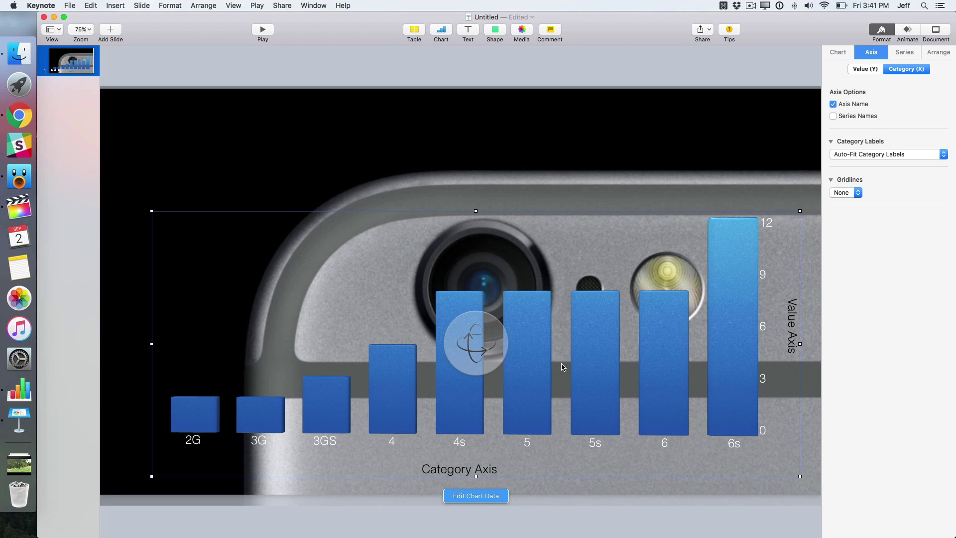
Retitle the category axis 'iPhone models' and the value axis 'Megapixels'
click(456, 470)
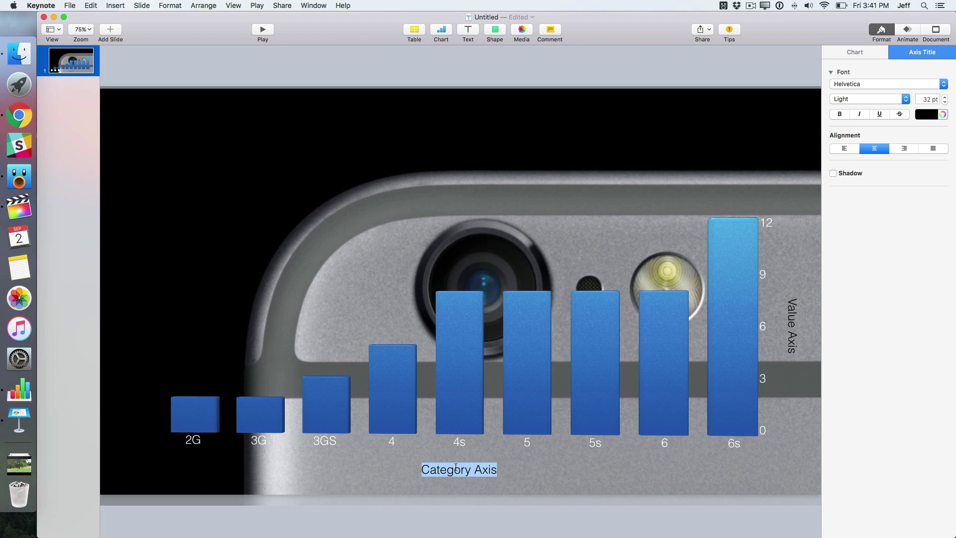
text(iPhone model)
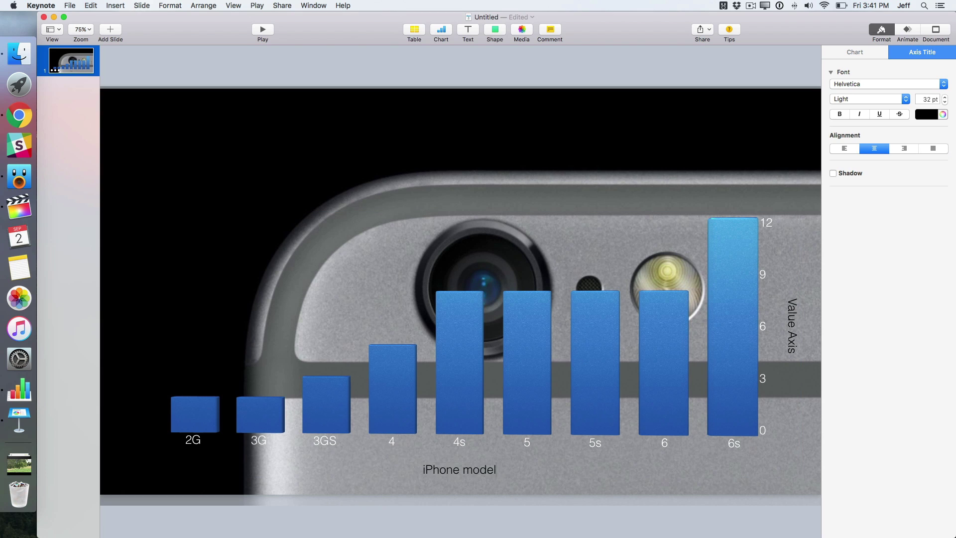
text(s)
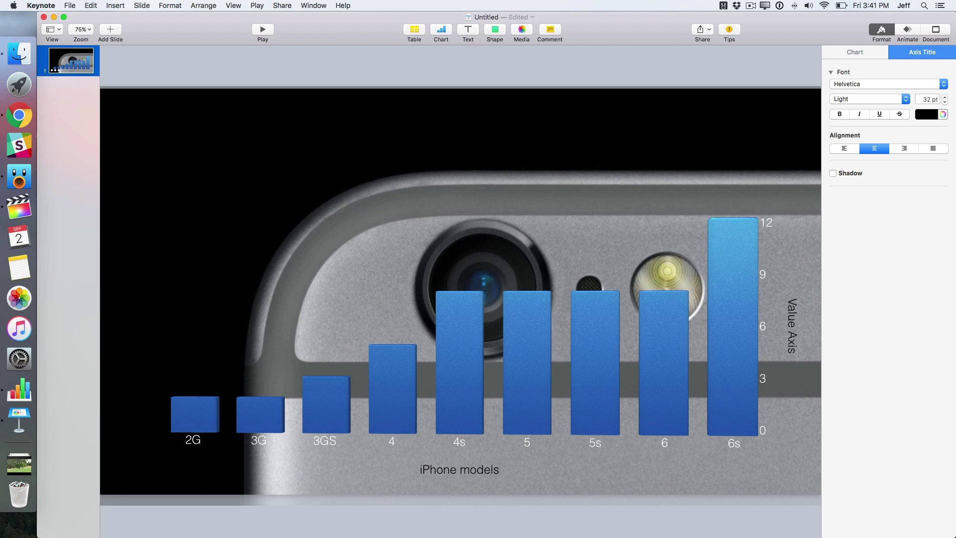
click(789, 337)
click(789, 337)
text(Mega)
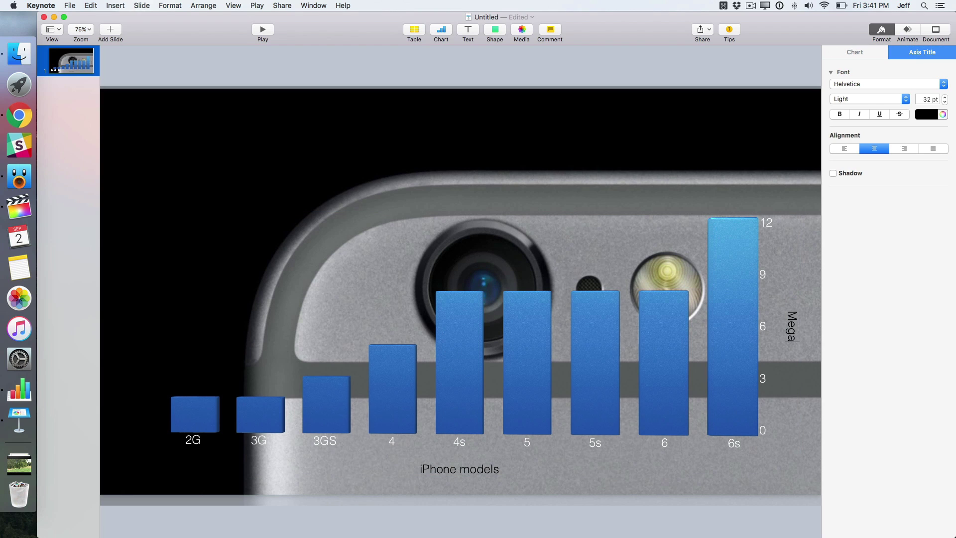
text(pixels)
Set the Megapixels and iPhone models title text to white
click(929, 116)
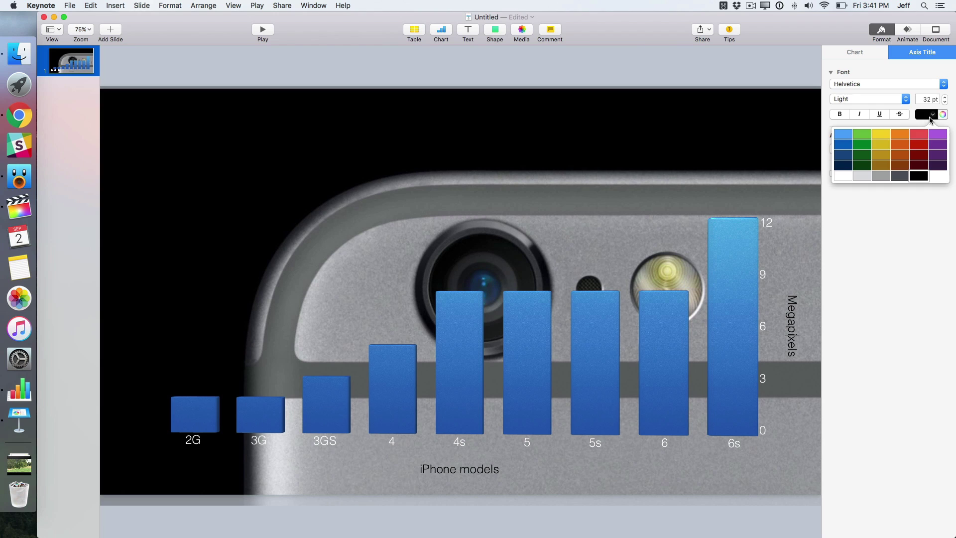
click(849, 177)
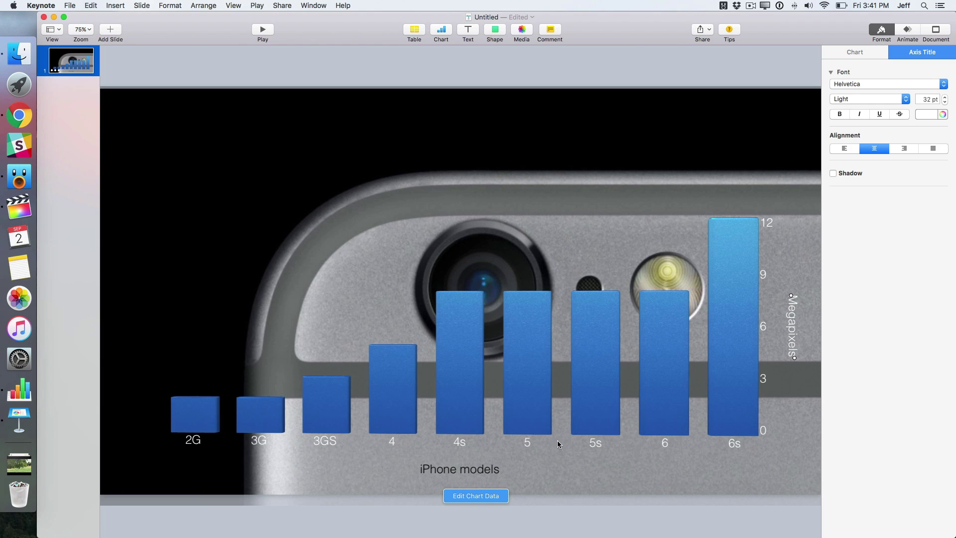
click(480, 475)
click(932, 115)
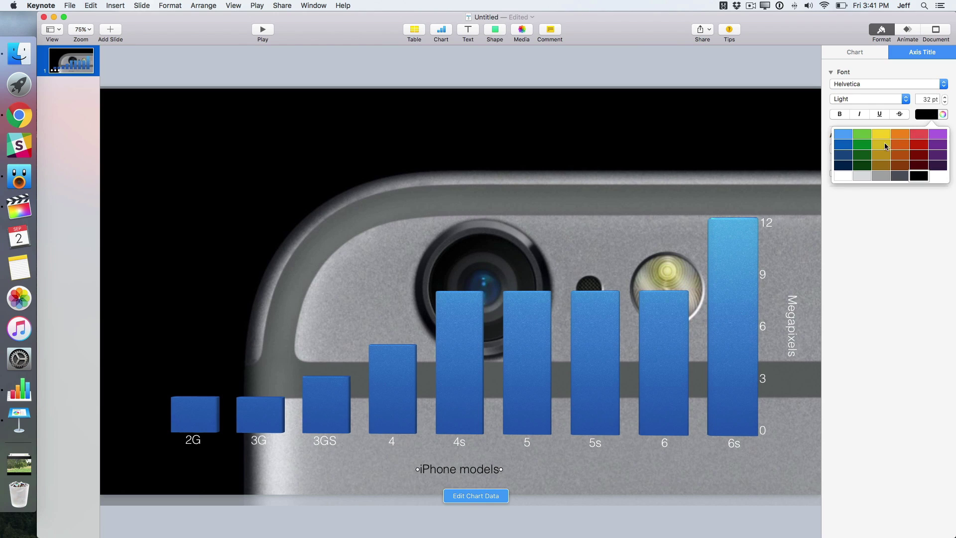
click(841, 177)
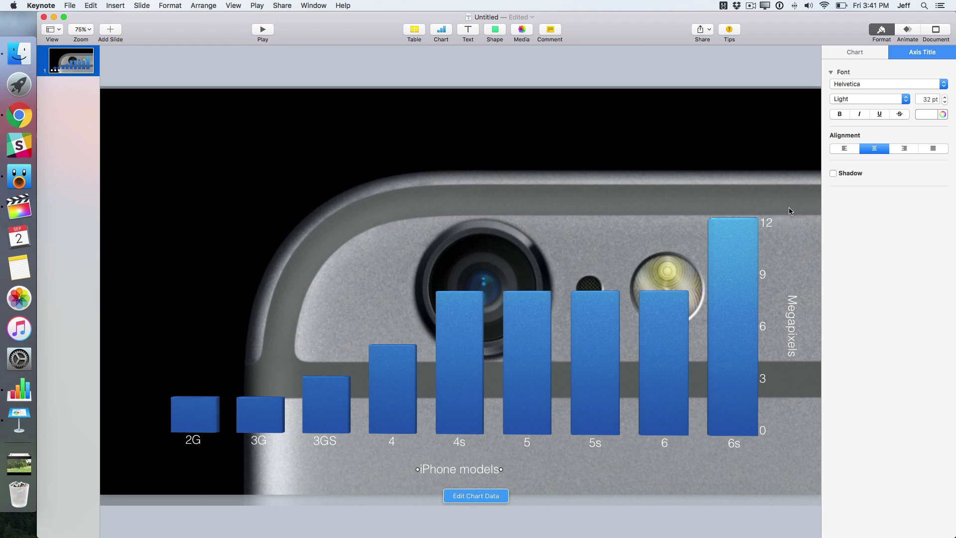
Move the chart slightly higher and set up a 1080p QuickTime movie export
mouse_move(598, 355)
mouse_down()
mouse_move(588, 357)
mouse_move(590, 342)
mouse_up()
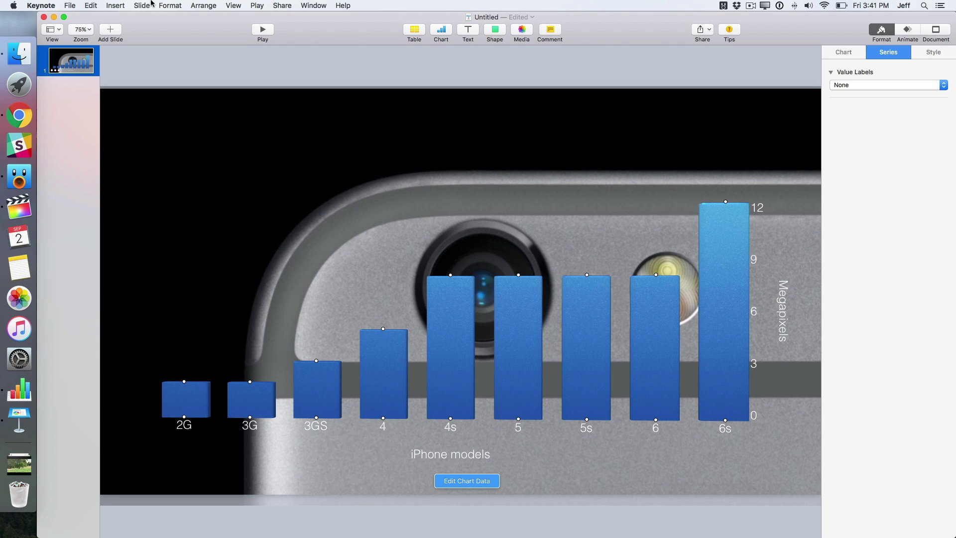
click(73, 5)
mouse_move(85, 113)
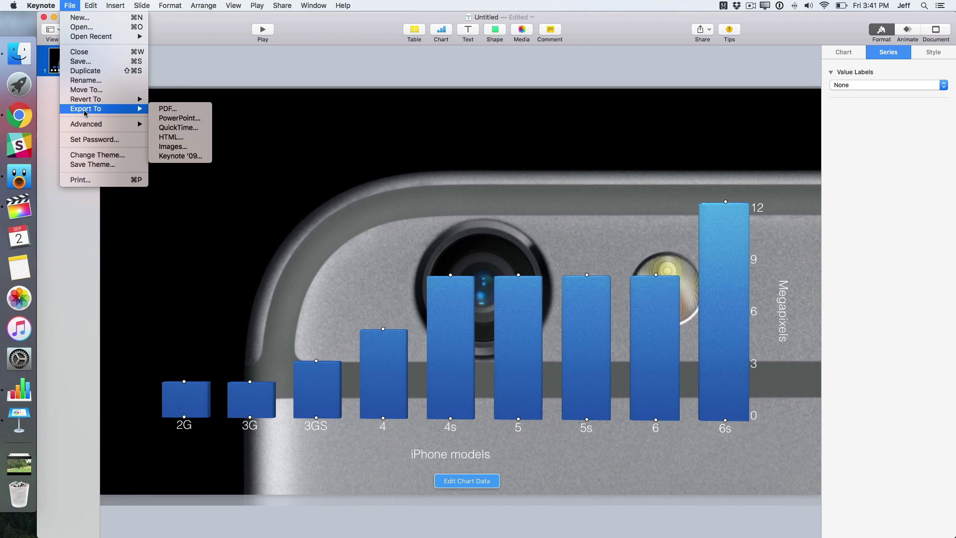
click(181, 128)
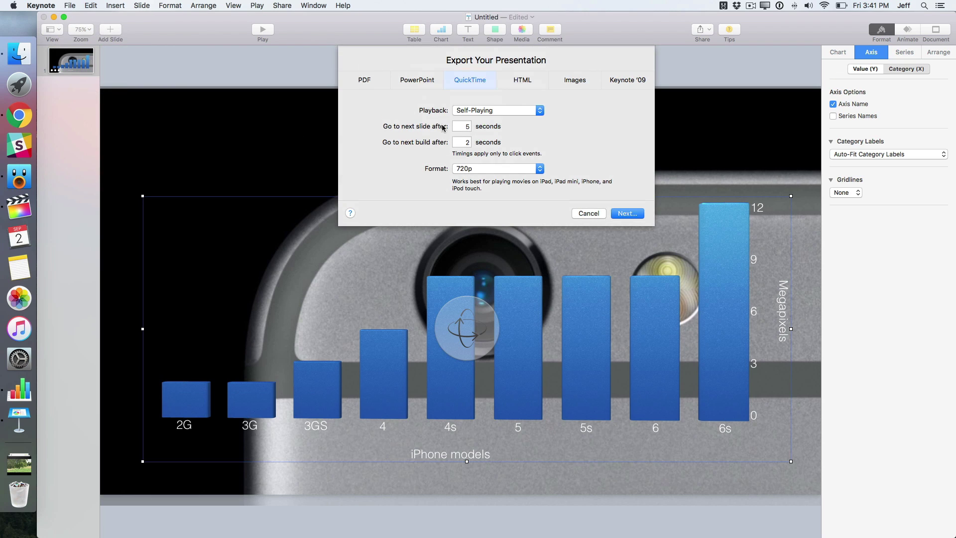
click(474, 169)
click(479, 178)
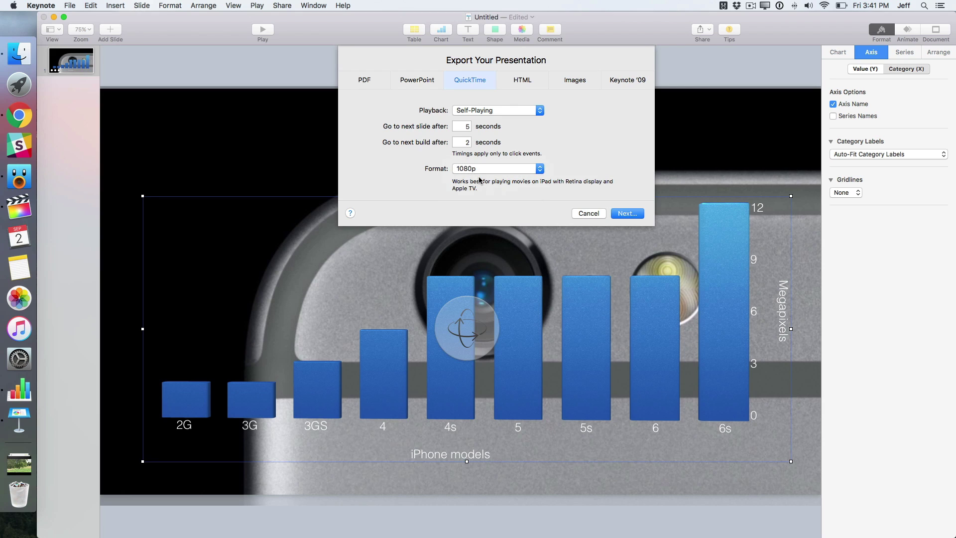
Name the movie 'iPhone megapixels' and export it to the Desktop
click(626, 214)
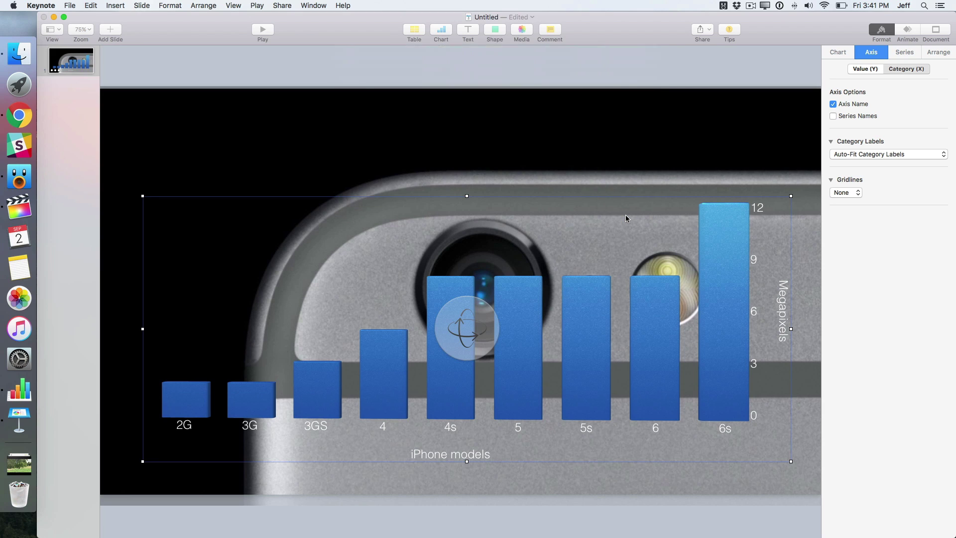
text(iPhone megapixels)
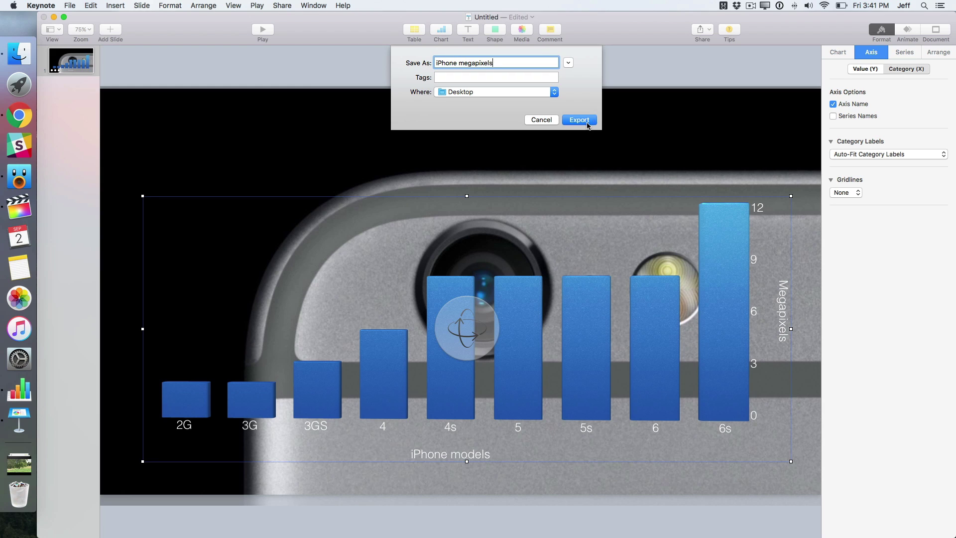
click(587, 123)
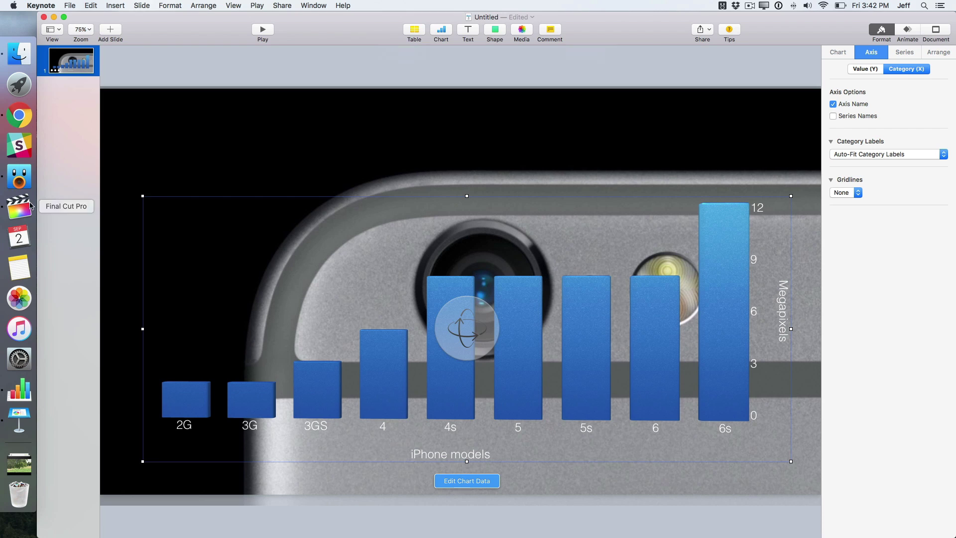
In Final Cut Pro, drag the iPhone megapixels movie from the Desktop onto the timeline
click(20, 207)
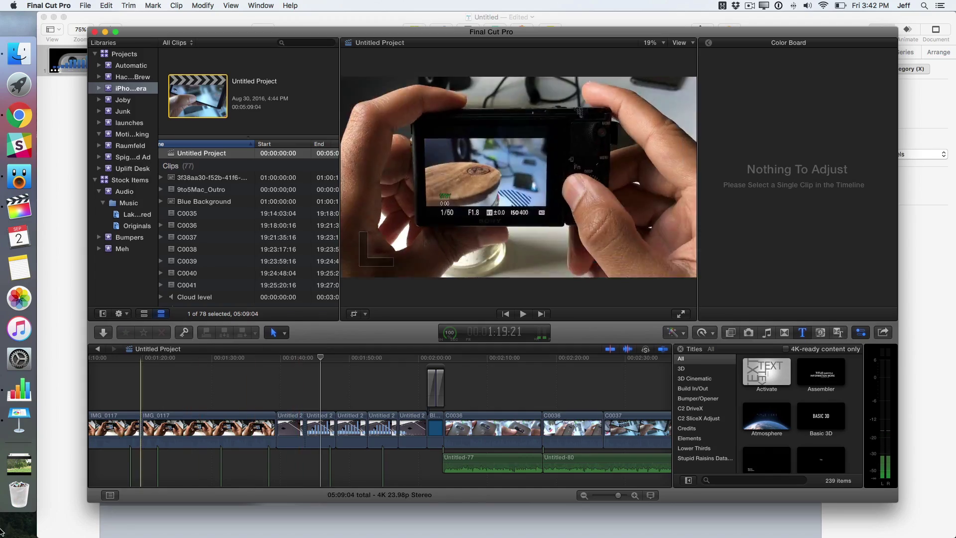
key(F11)
drag(923, 88, 277, 391)
key(F11)
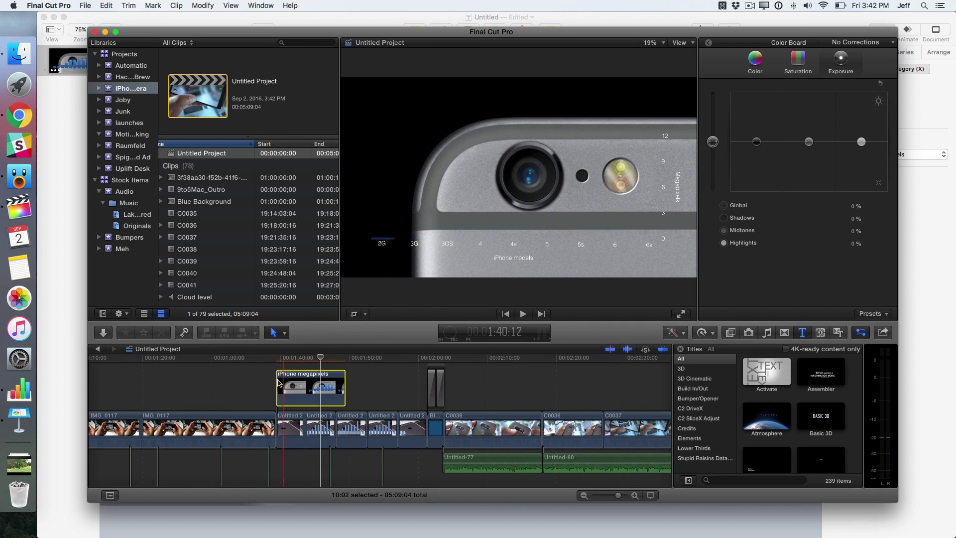
Adjust and select the iPhone megapixels connected clip, then play the timeline through it
mouse_move(345, 386)
mouse_down()
mouse_move(424, 386)
mouse_move(345, 387)
mouse_up()
click(295, 389)
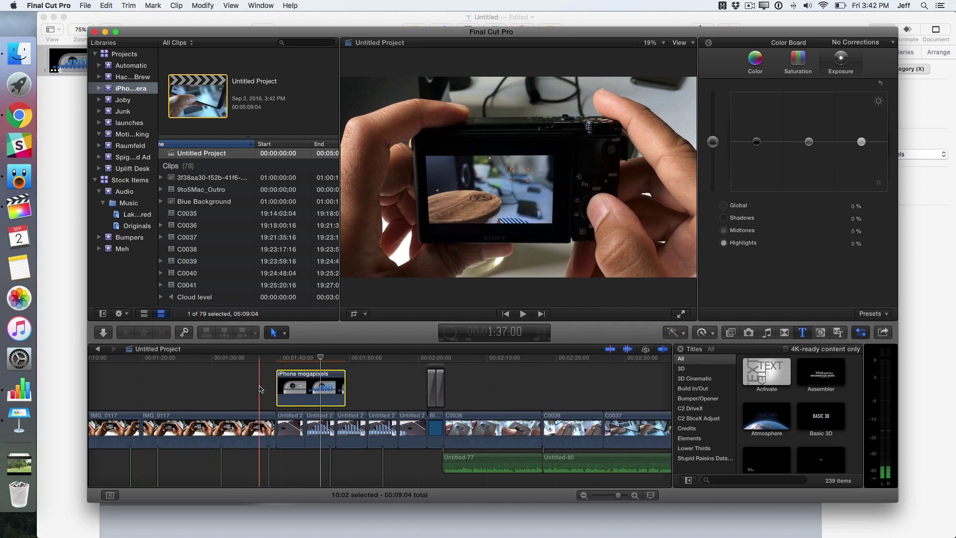
key(space)
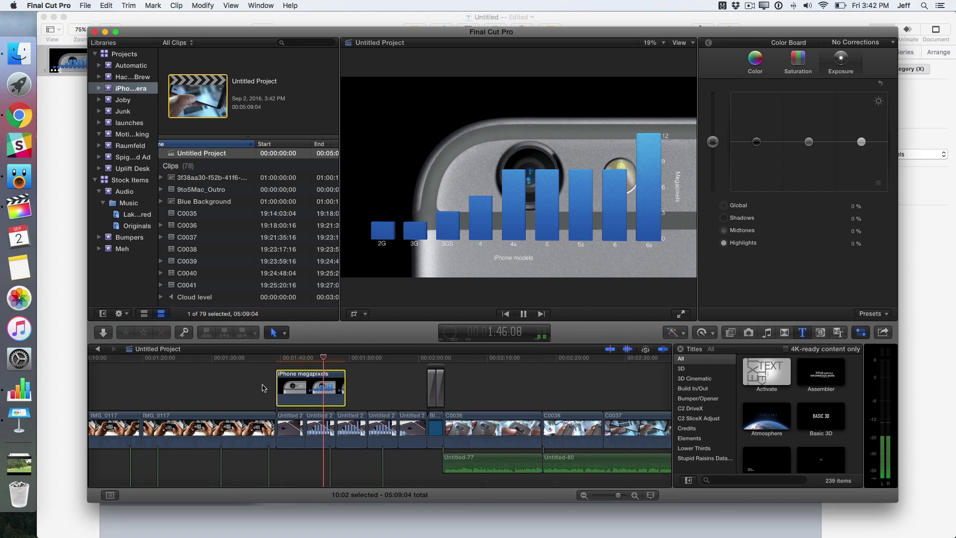
key(space)
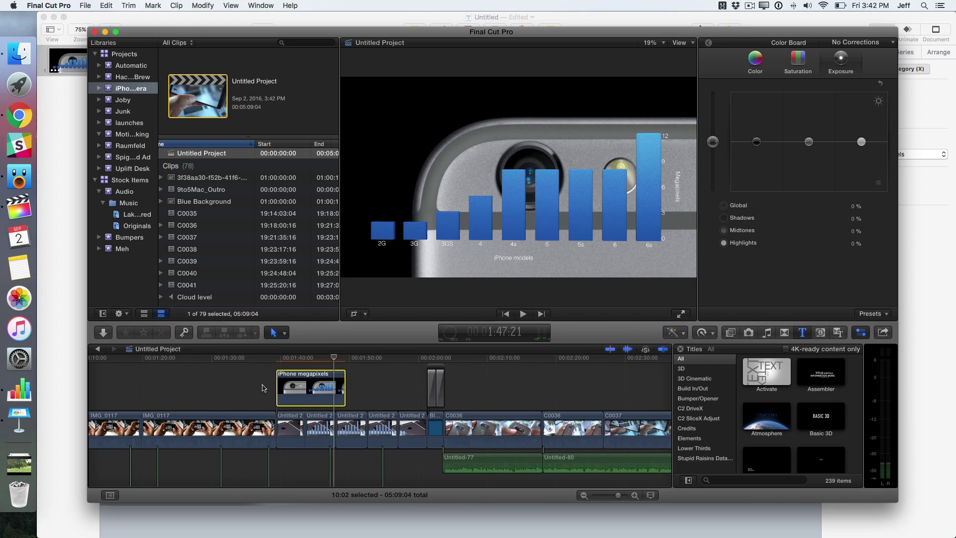